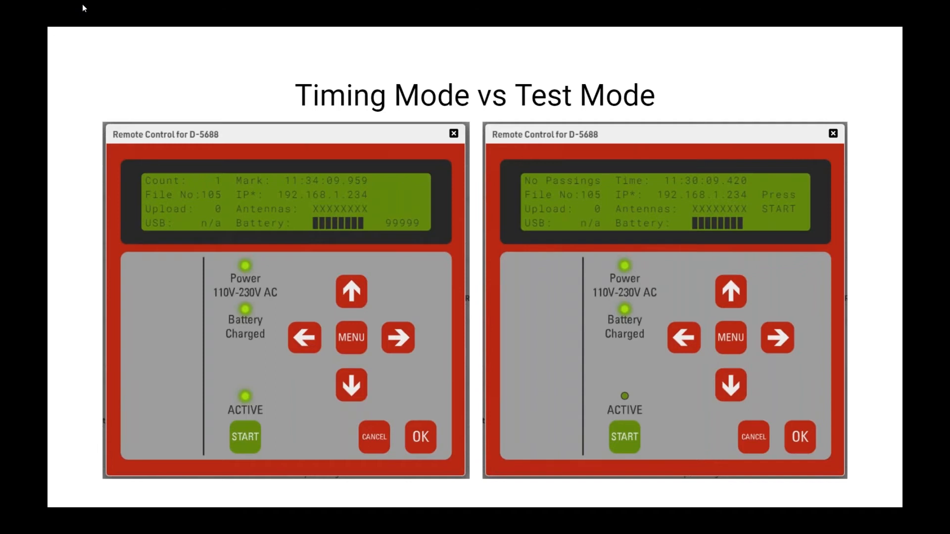
End the slideshow on the Demo Time slide and switch to the RaceDay Scoring home dashboard.
key("Right")
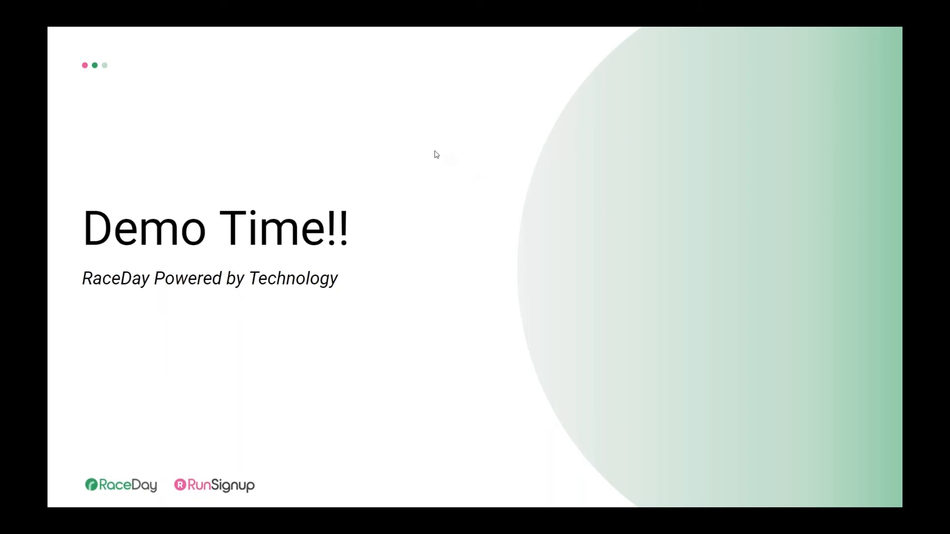
key("Escape")
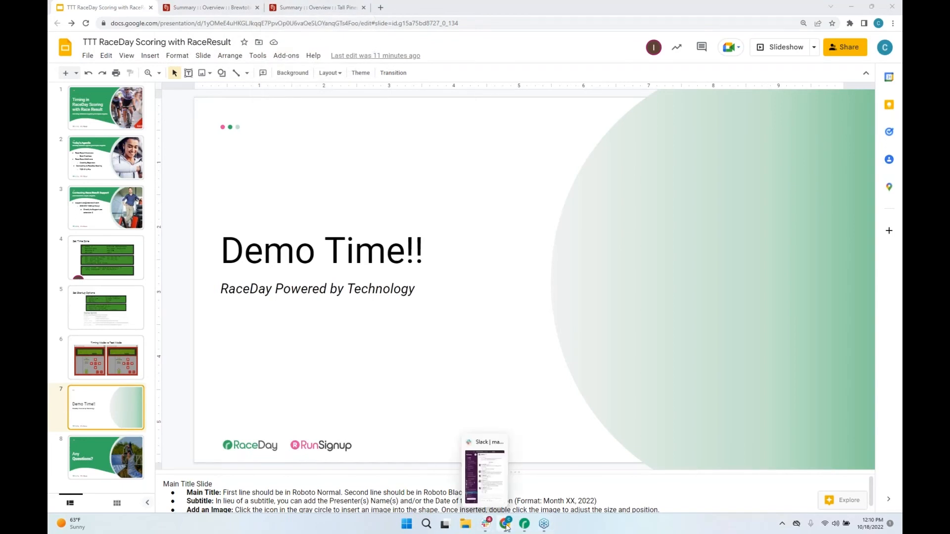
left_click(526, 529)
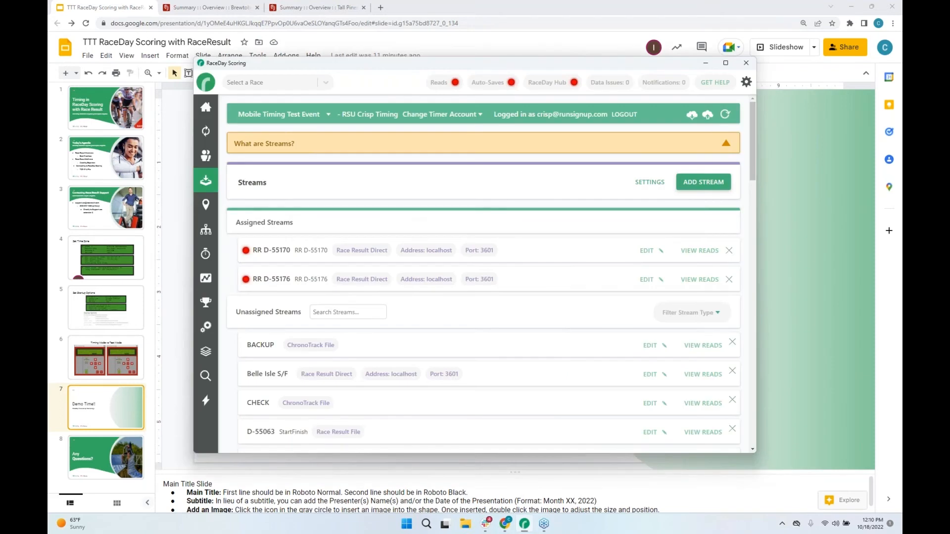
left_click(205, 110)
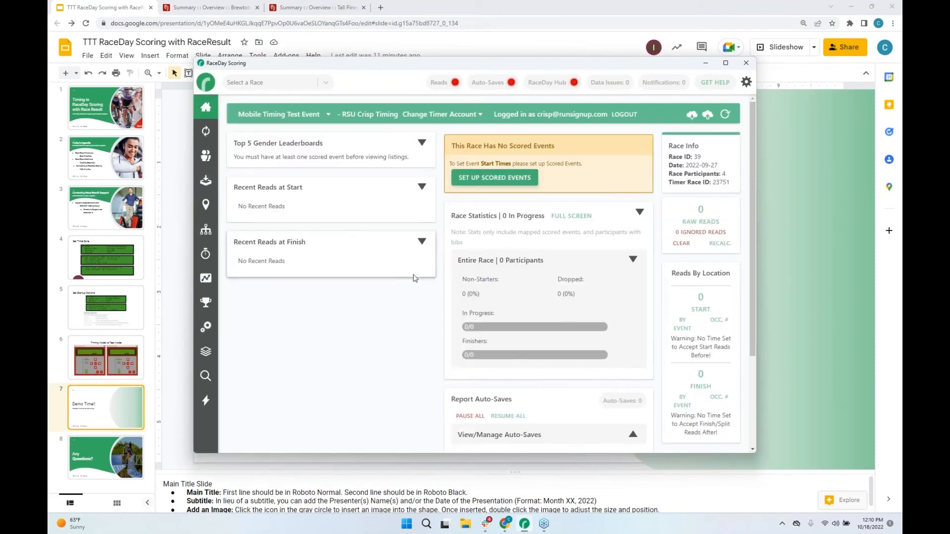
triple_click(363, 83)
left_click_drag(372, 69, 322, 85)
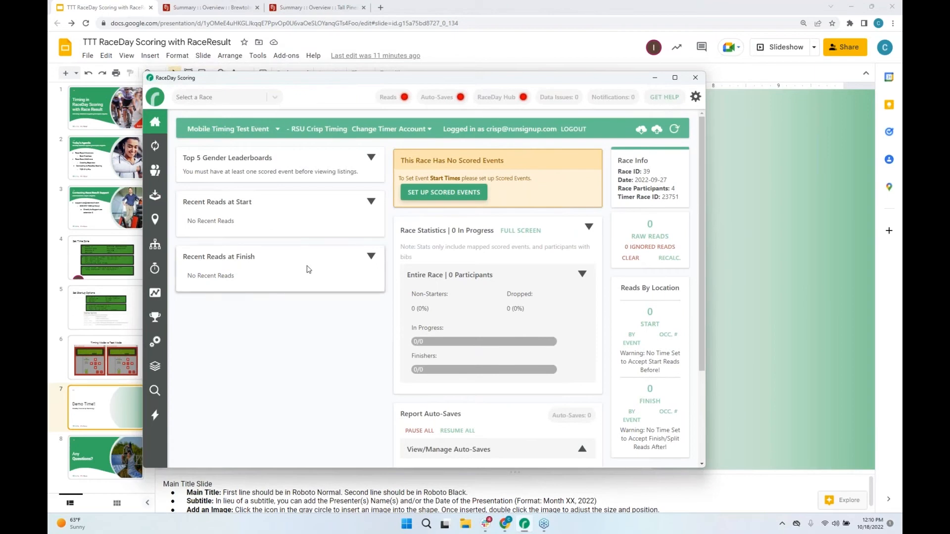
Open the RaceDay Scoring help guides and search them for "raceresult".
left_click(663, 100)
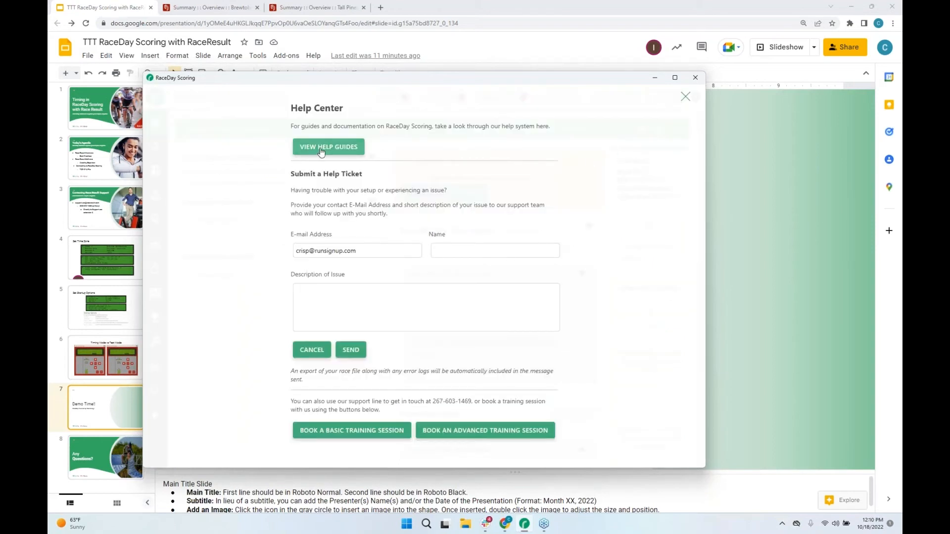
left_click(321, 151)
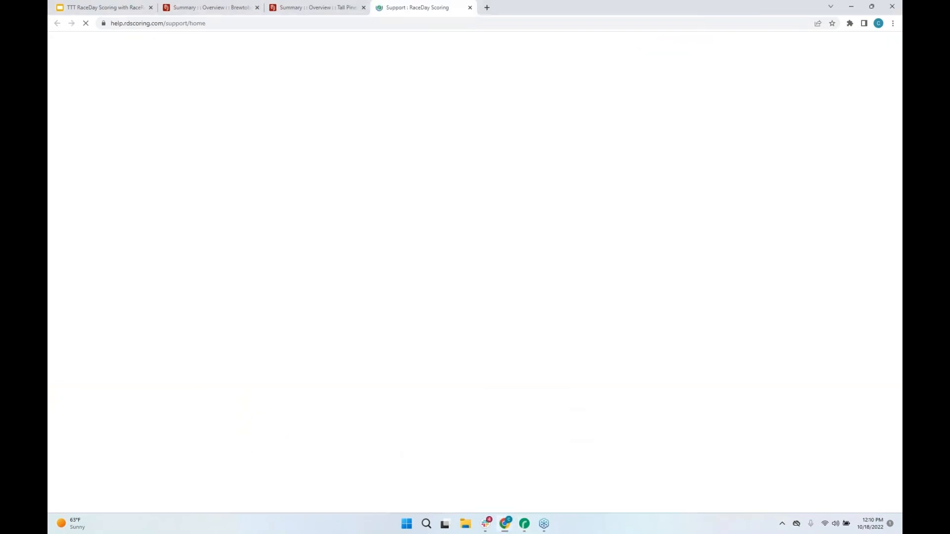
left_click(371, 132)
type("raceresult")
key("Return")
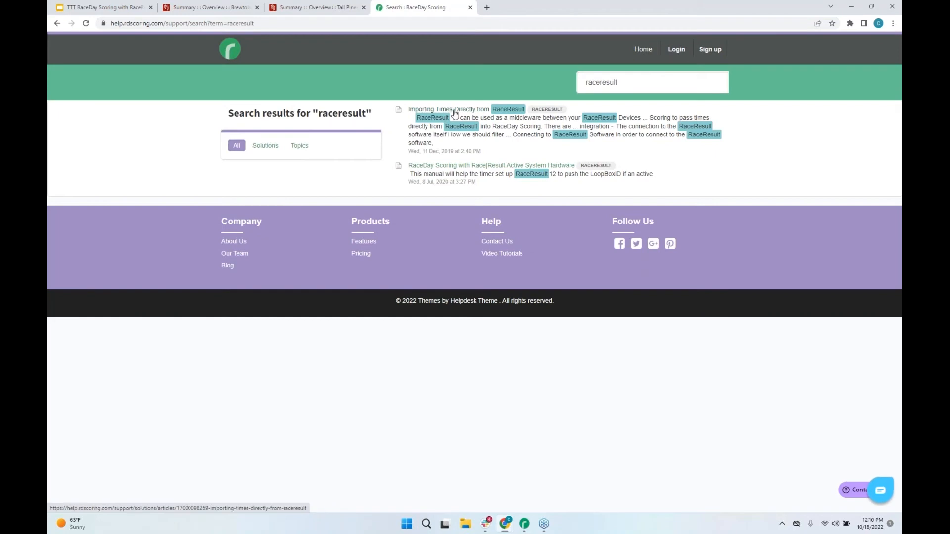
Skim the article on RaceDay Scoring with Race|Result Active System Hardware, including its TCP/IP exporter setup, and return to the search results.
left_click(505, 170)
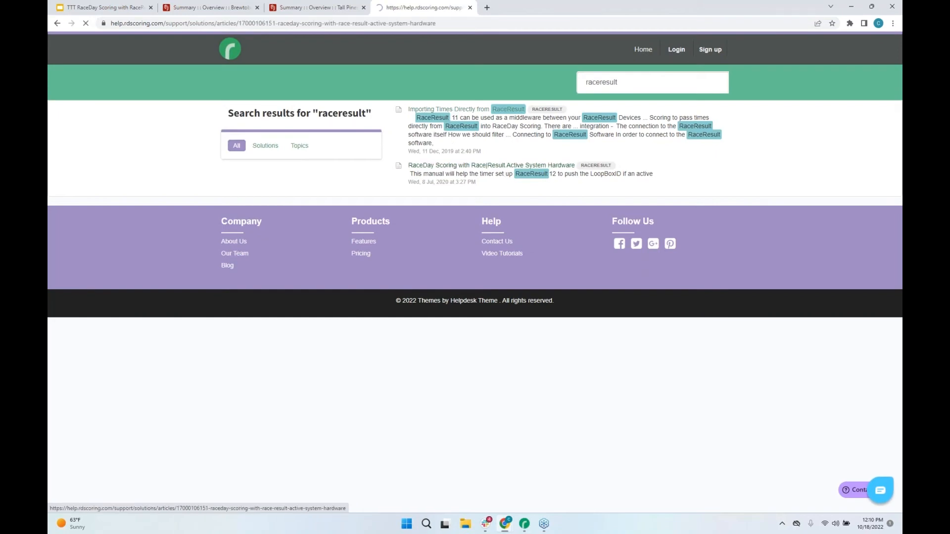
scroll(428, 254, "down", 10)
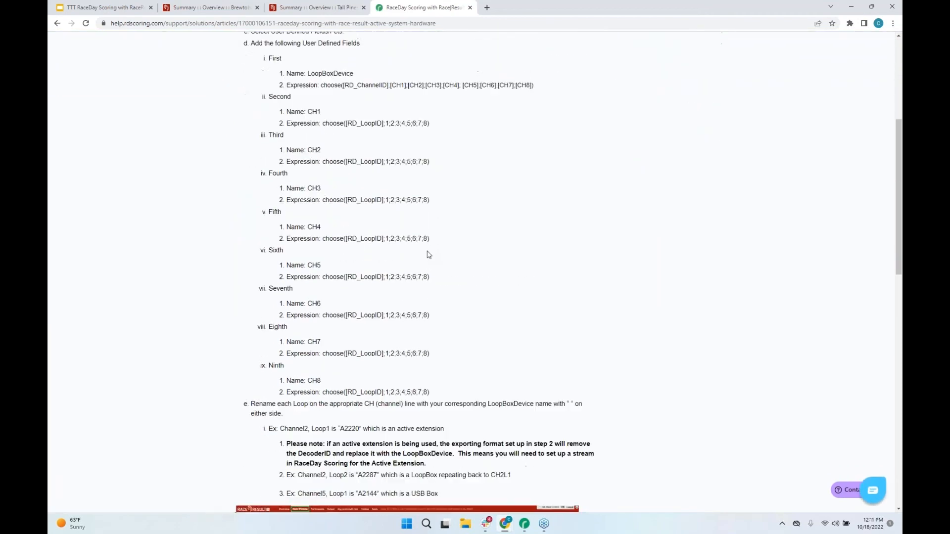
scroll(428, 255, "down", 5)
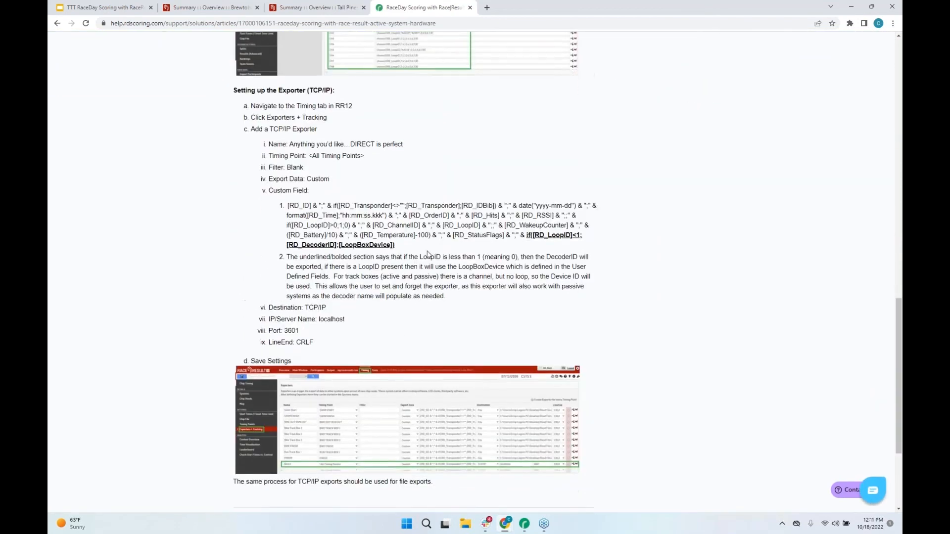
scroll(429, 255, "up", 15)
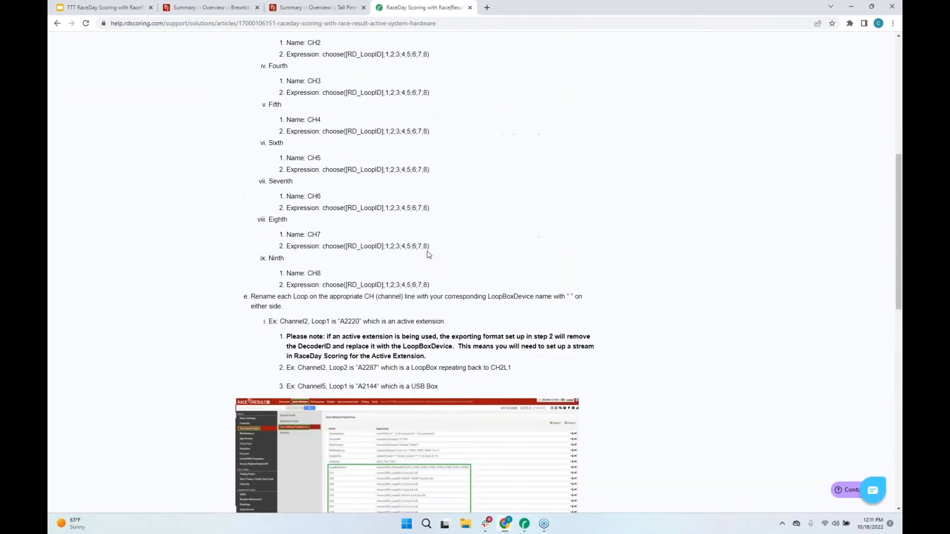
left_click(56, 24)
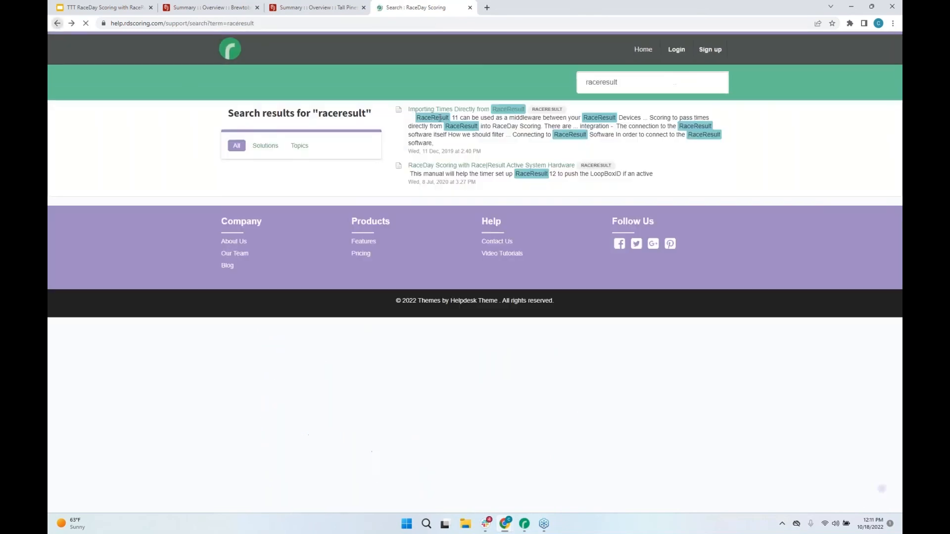
Read through the help article Importing Times Directly from RaceResult, covering connection, chip system defaults and stream setup.
left_click(469, 110)
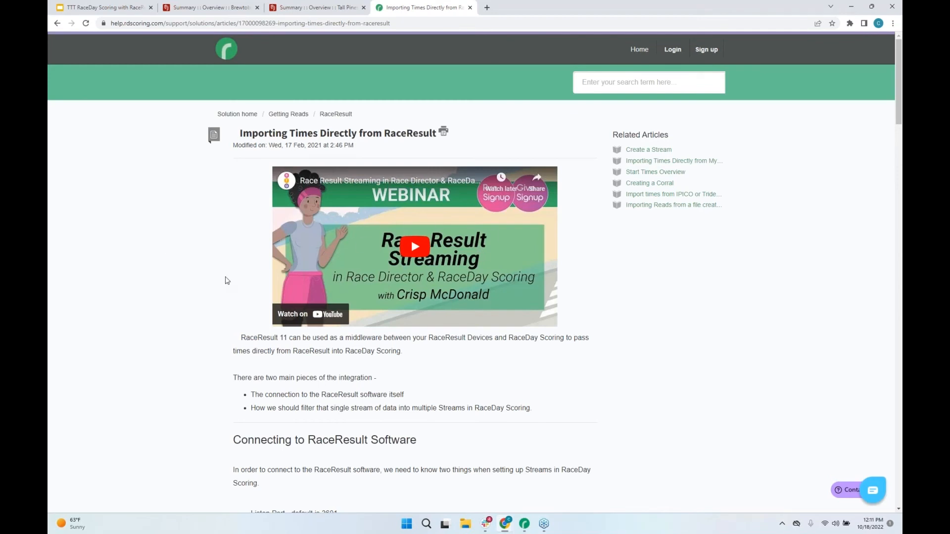
scroll(224, 277, "down", 1)
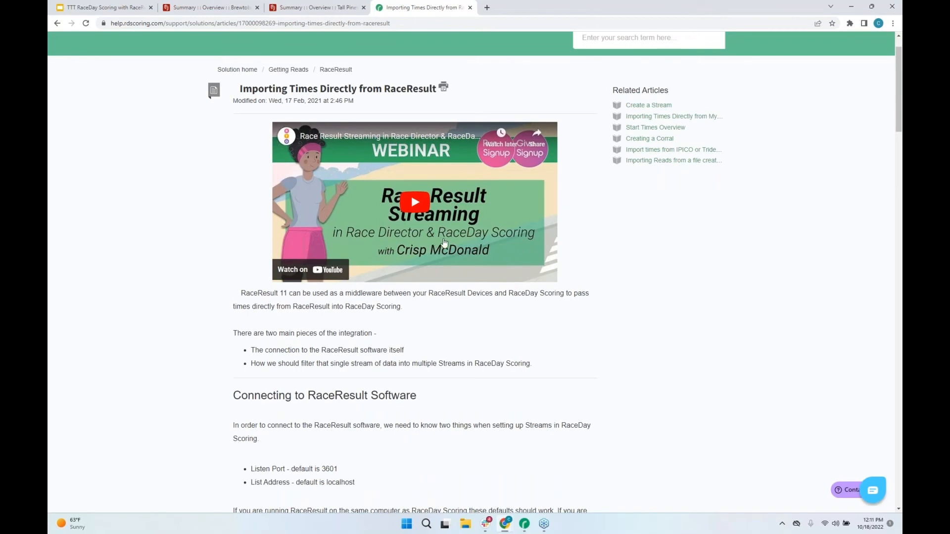
scroll(177, 348, "down", 2)
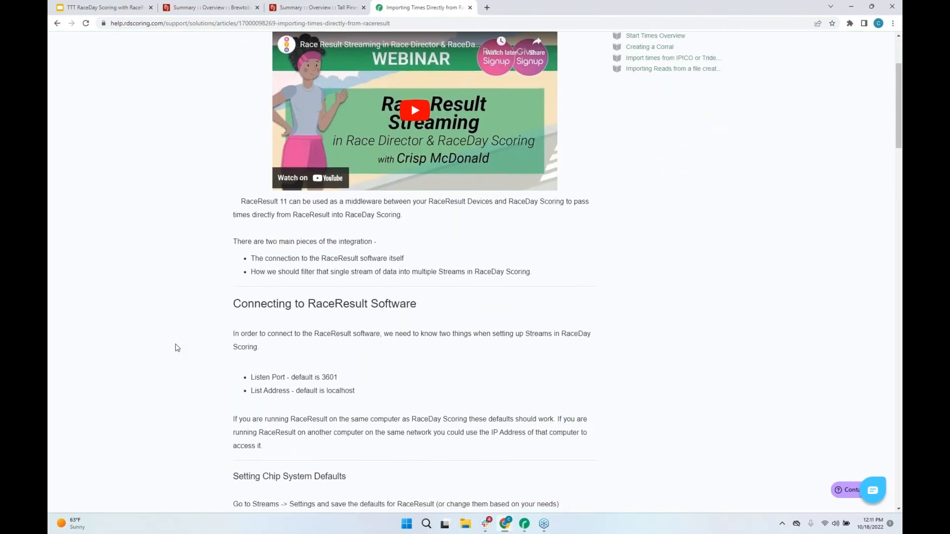
scroll(177, 348, "down", 1)
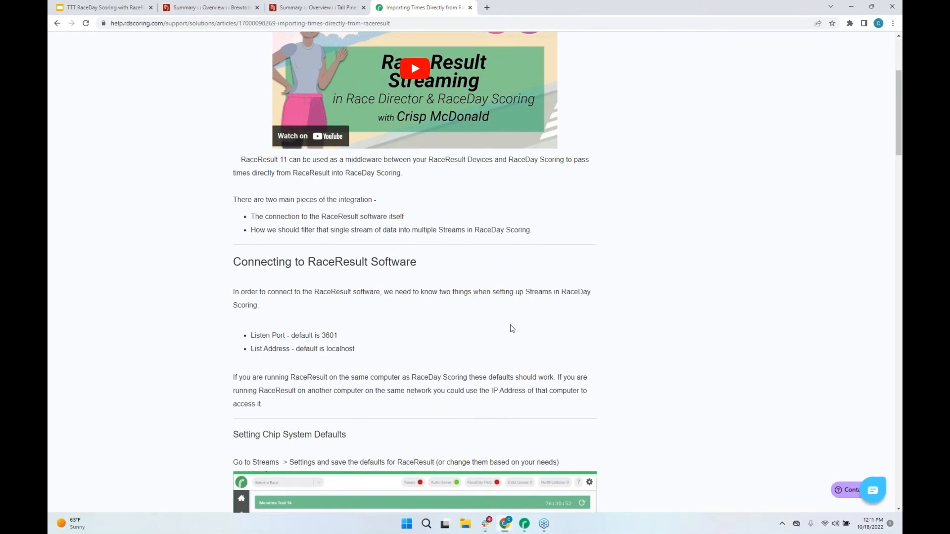
scroll(513, 329, "down", 6)
scroll(394, 312, "down", 12)
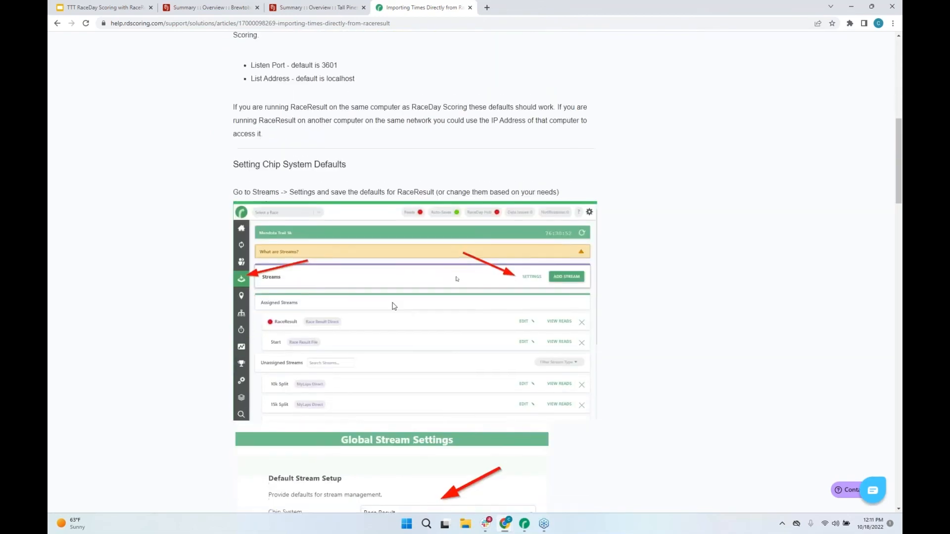
scroll(394, 306, "down", 2)
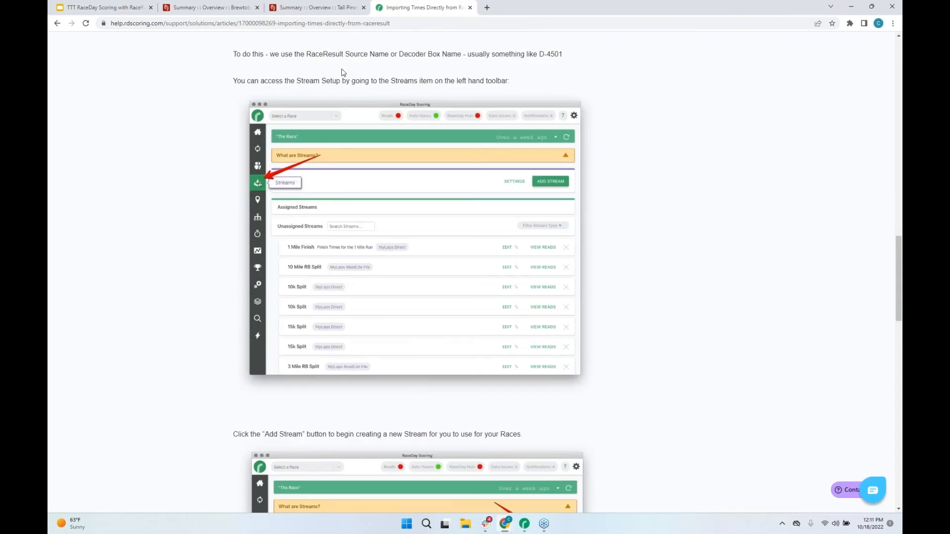
Close the Help Center in RaceDay Scoring and bring up the Brewtoberfest event in RACE RESULT 12.
left_click(216, 8)
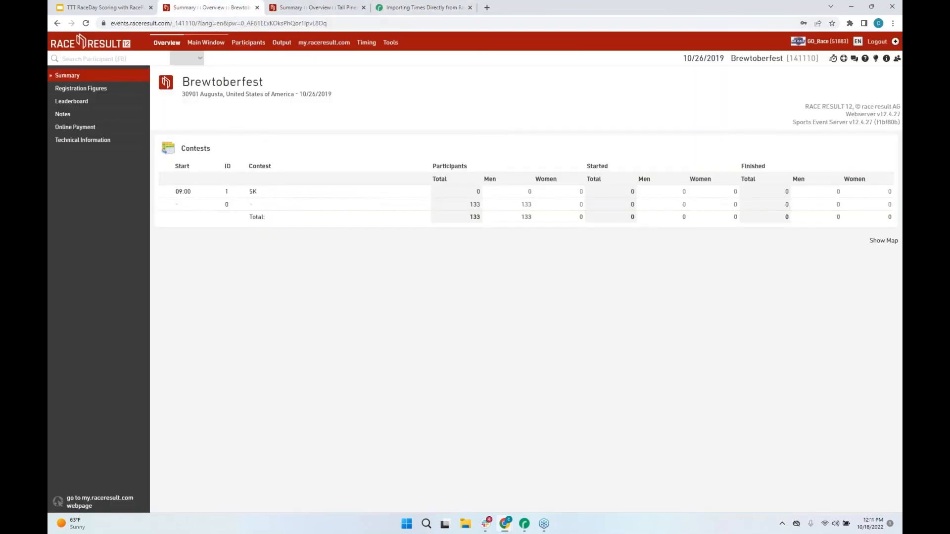
left_click(527, 524)
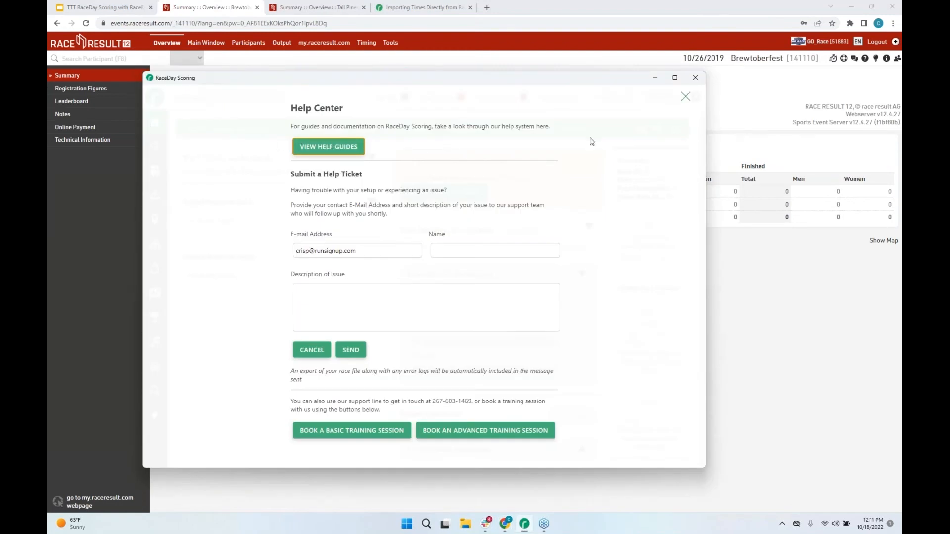
left_click(686, 97)
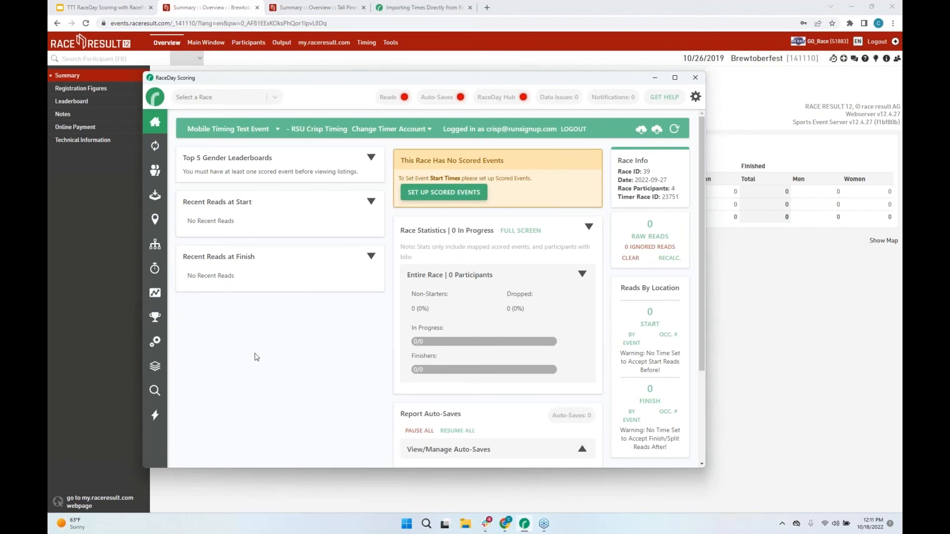
left_click(281, 488)
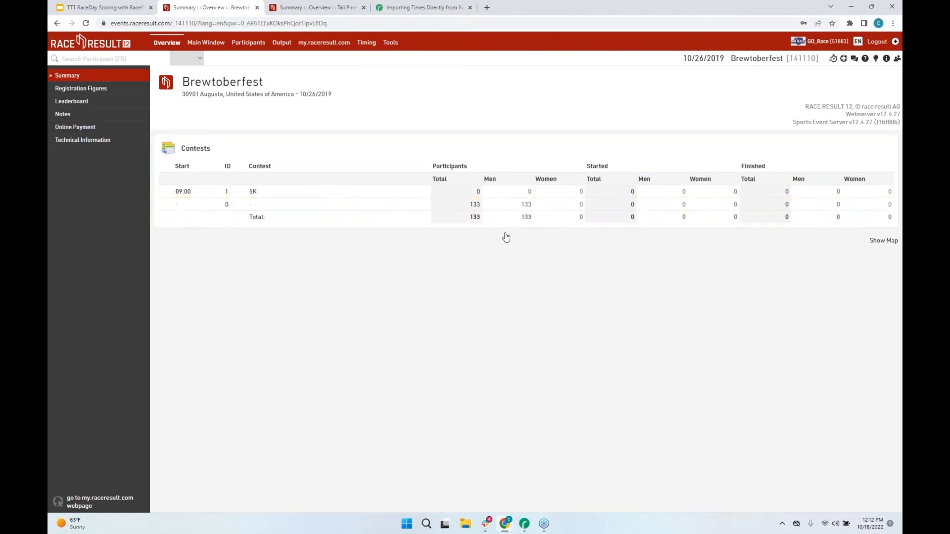
Set the Brewtoberfest event's activation mode to Test Event in the basic settings and save the change.
left_click(201, 46)
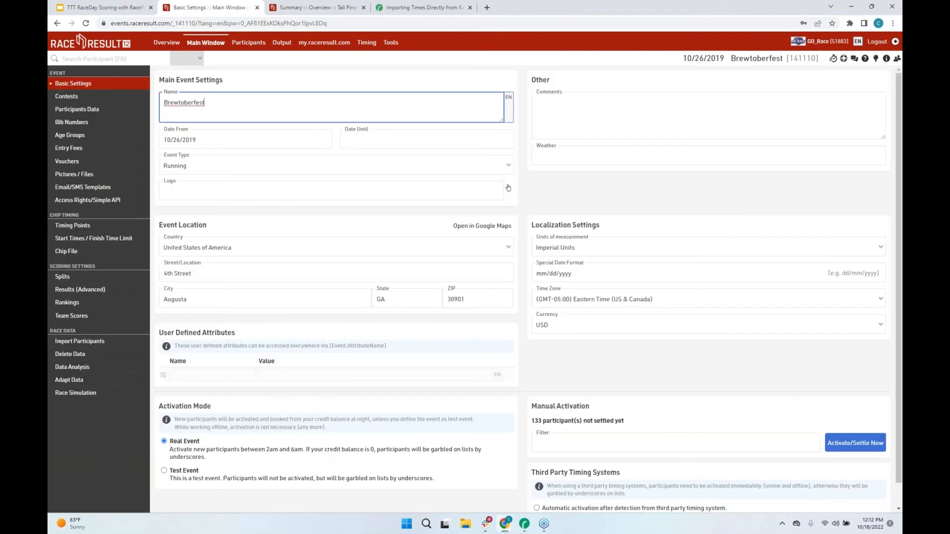
scroll(202, 423, "down", 1)
left_click(164, 448)
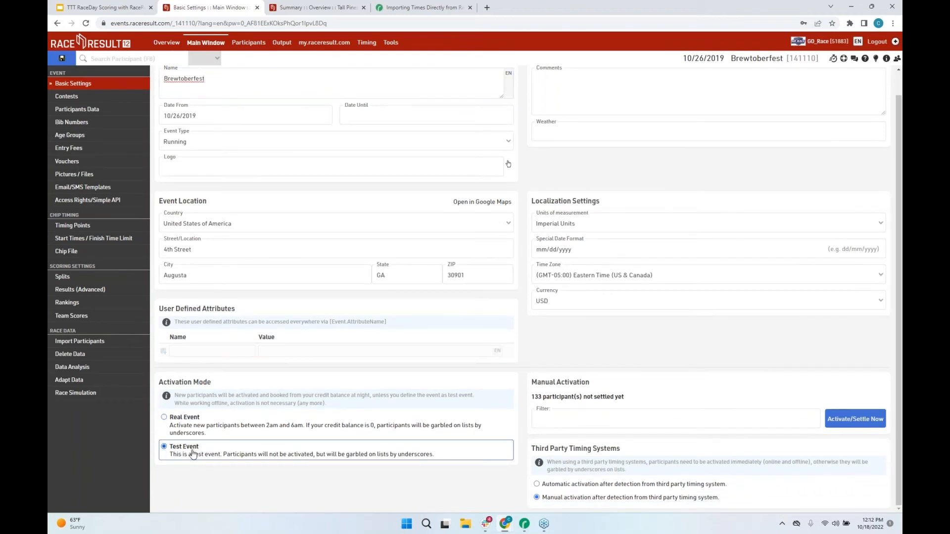
left_click(62, 61)
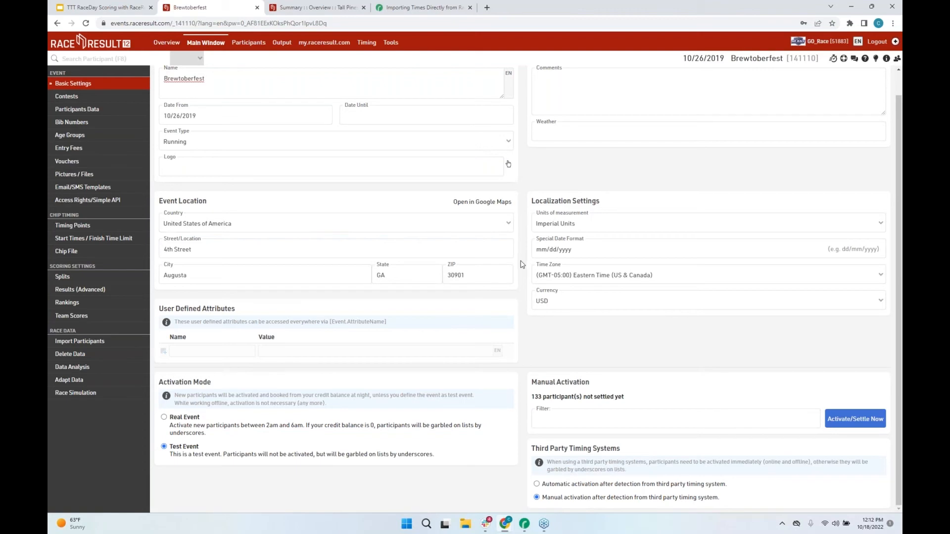
scroll(512, 309, "up", 1)
left_click(181, 469)
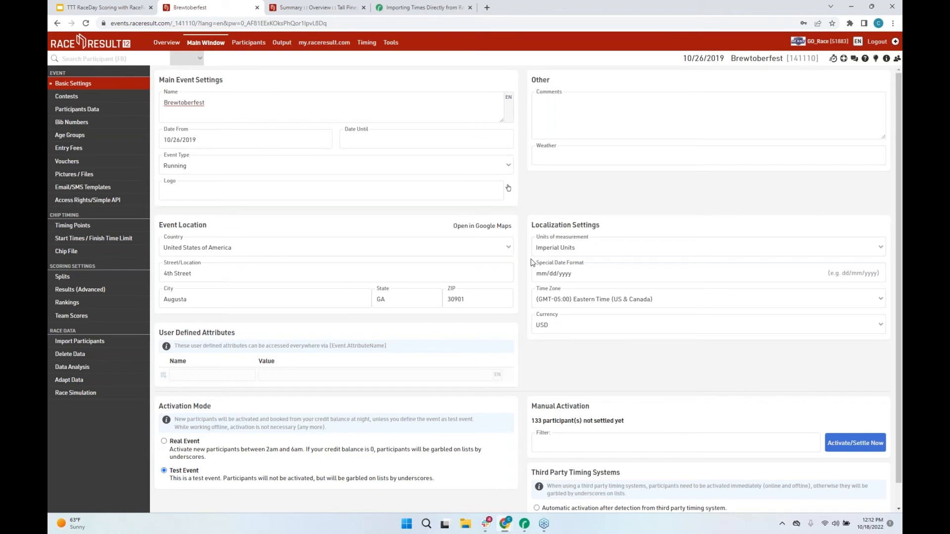
Review the options for deleting times and participants without deleting anything, and return to the event overview.
left_click(81, 357)
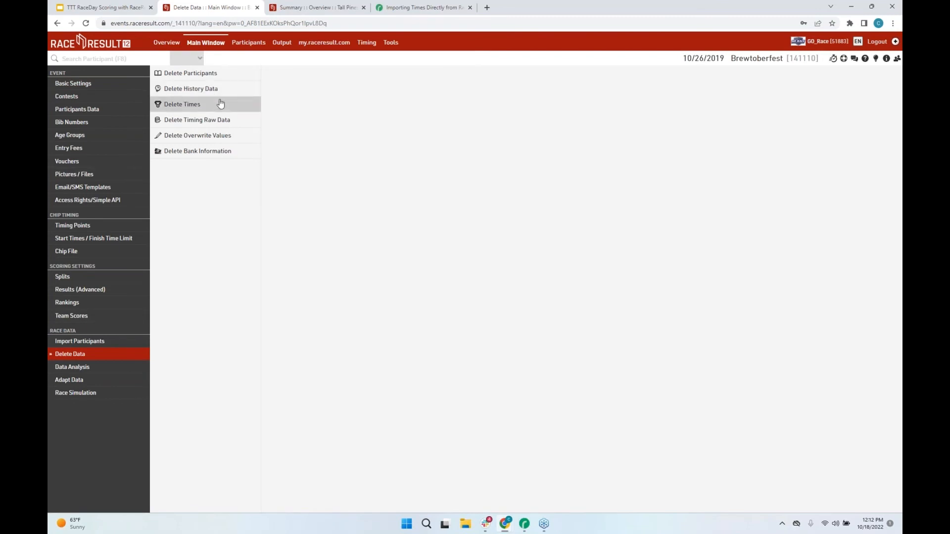
left_click(202, 110)
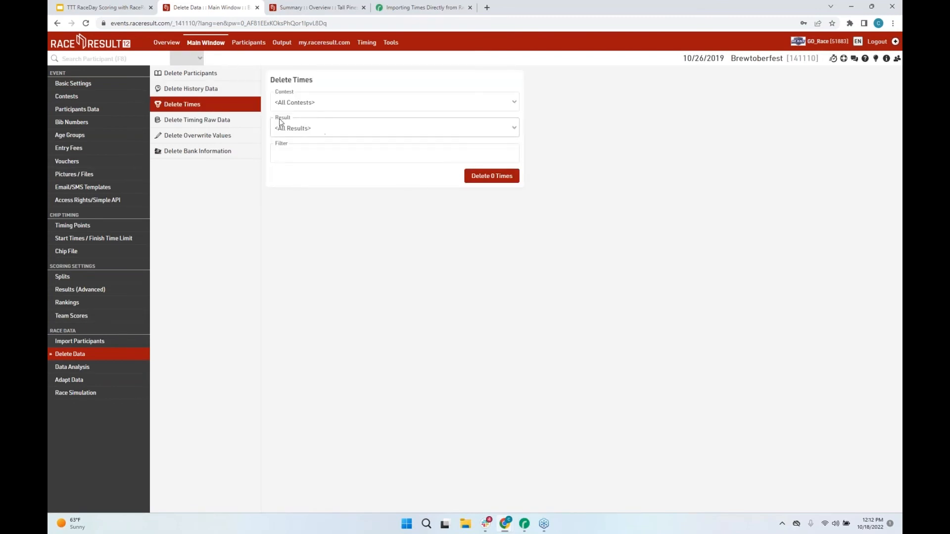
left_click(208, 77)
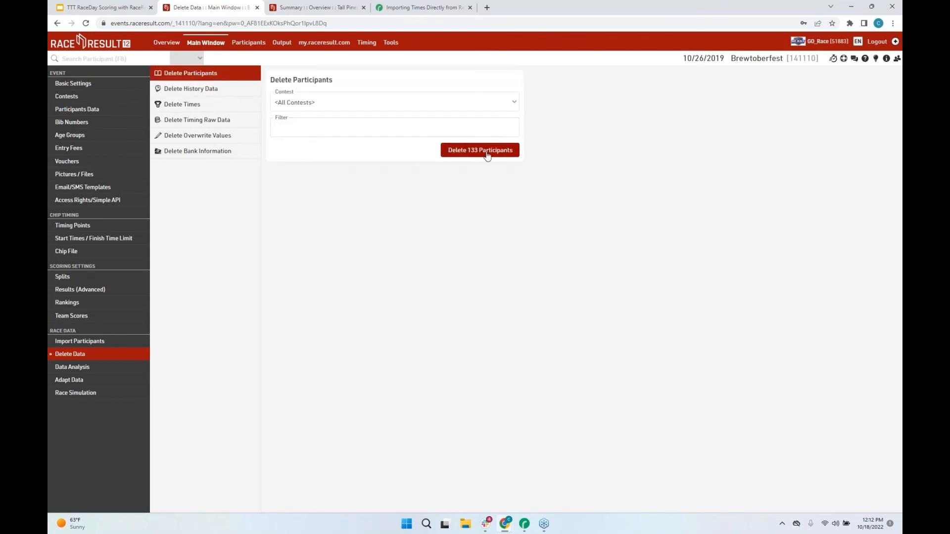
left_click(165, 45)
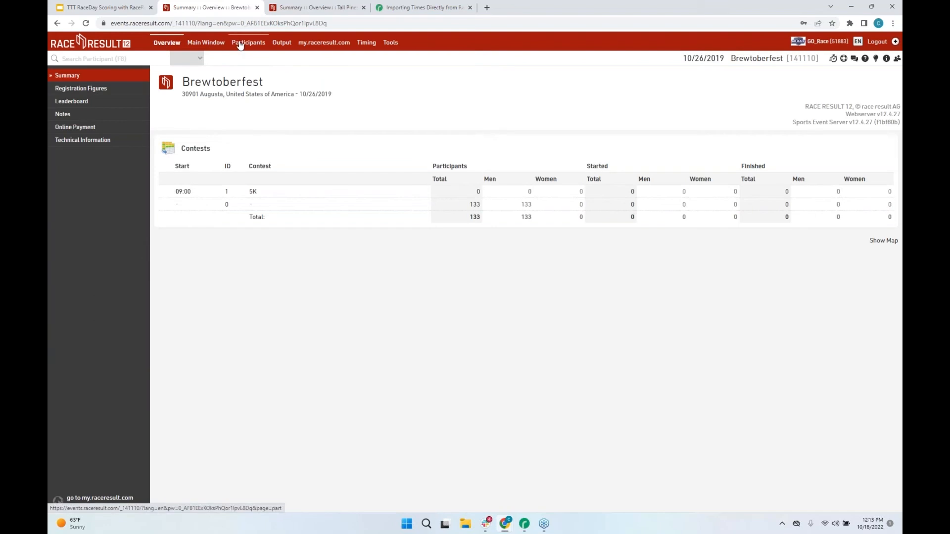
Review the event's timing systems and chip reads, and open its exporter and tracking settings.
left_click(366, 44)
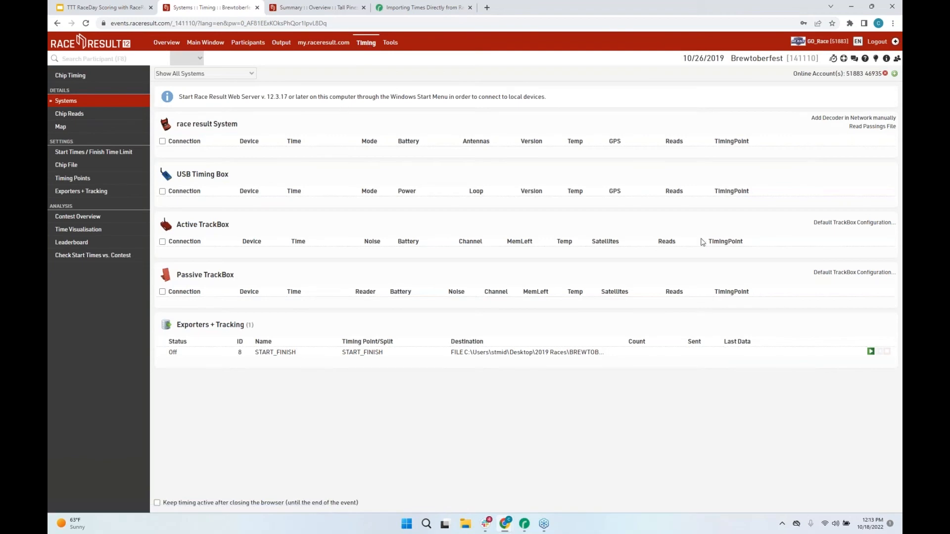
left_click(60, 115)
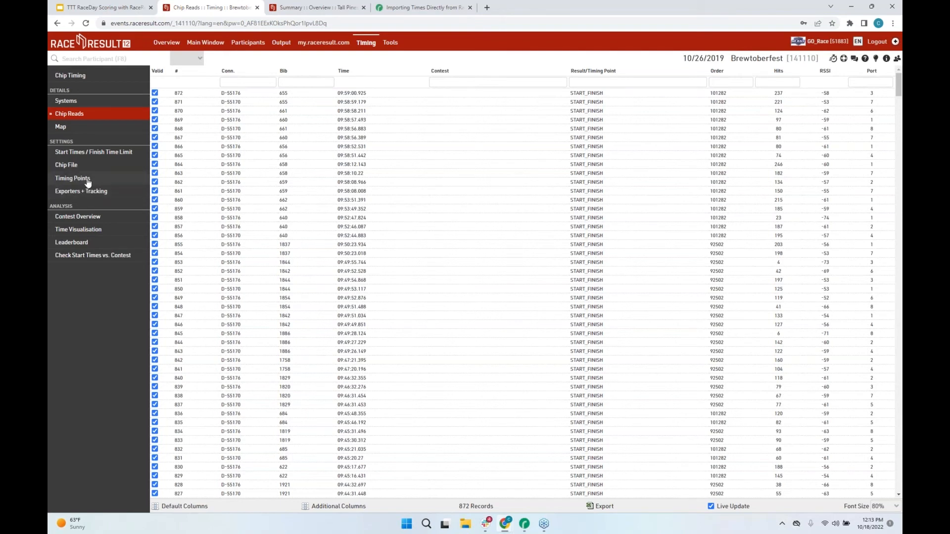
left_click(82, 102)
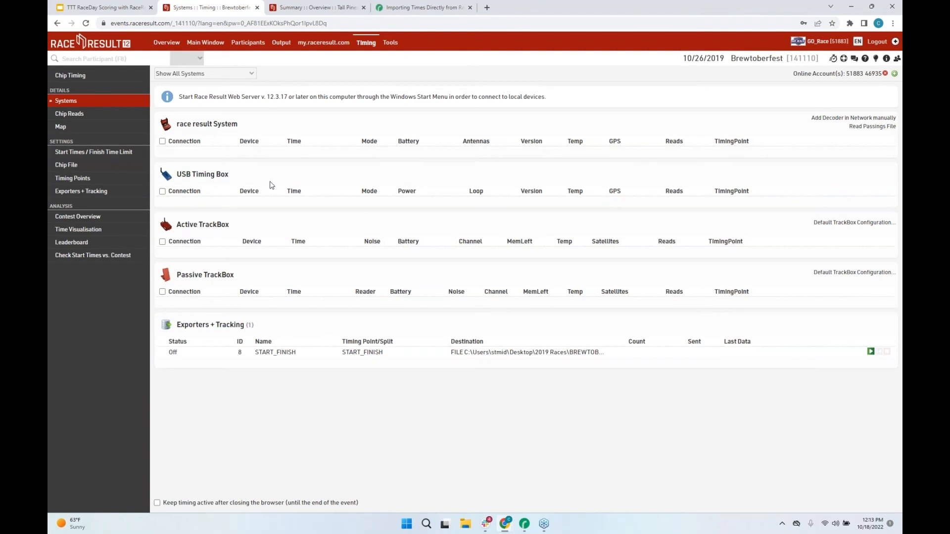
left_click(79, 192)
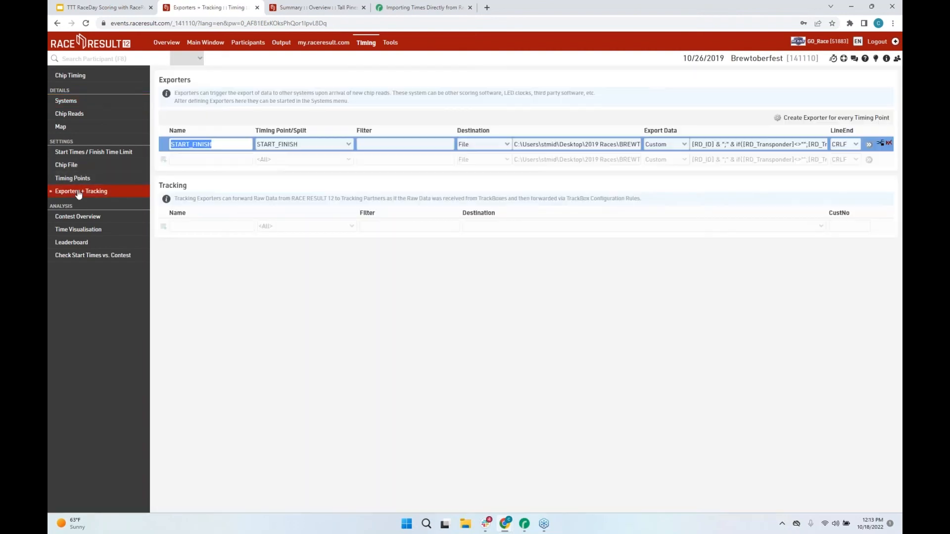
Add an exporter named Direct to the Brewtoberfest event and assign it to the START_FINISH timing point.
left_click(242, 161)
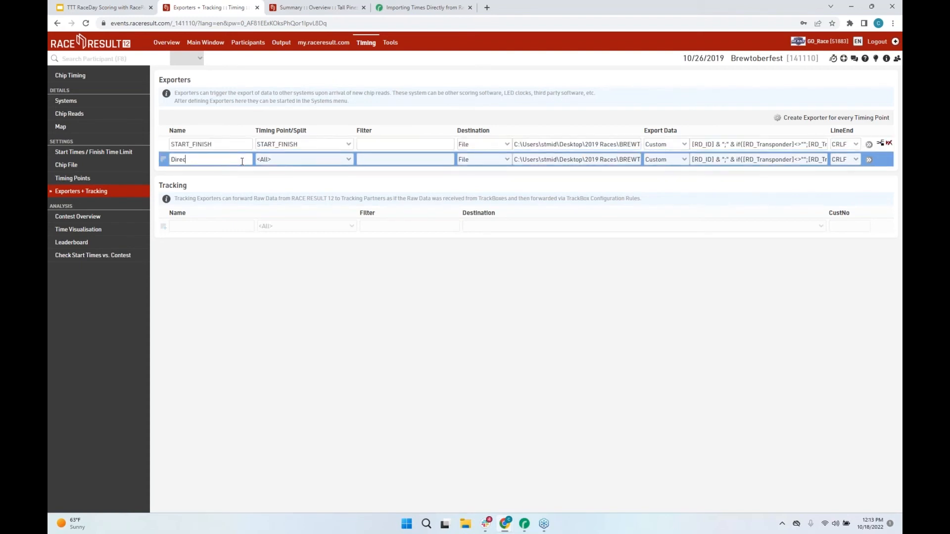
left_click(336, 166)
left_click(277, 188)
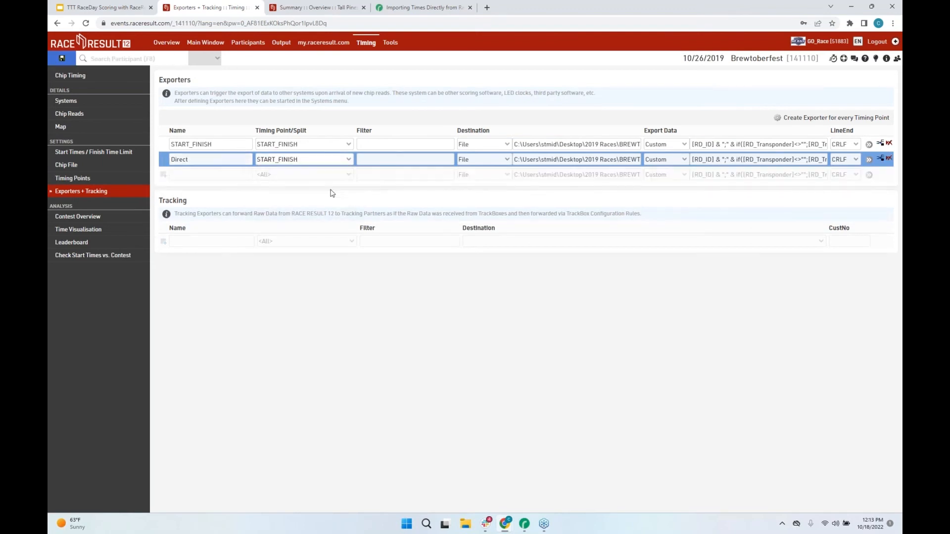
Set the Direct exporter's destination to TCP/IP with localhost as the address and 3601 as the port.
left_click(486, 163)
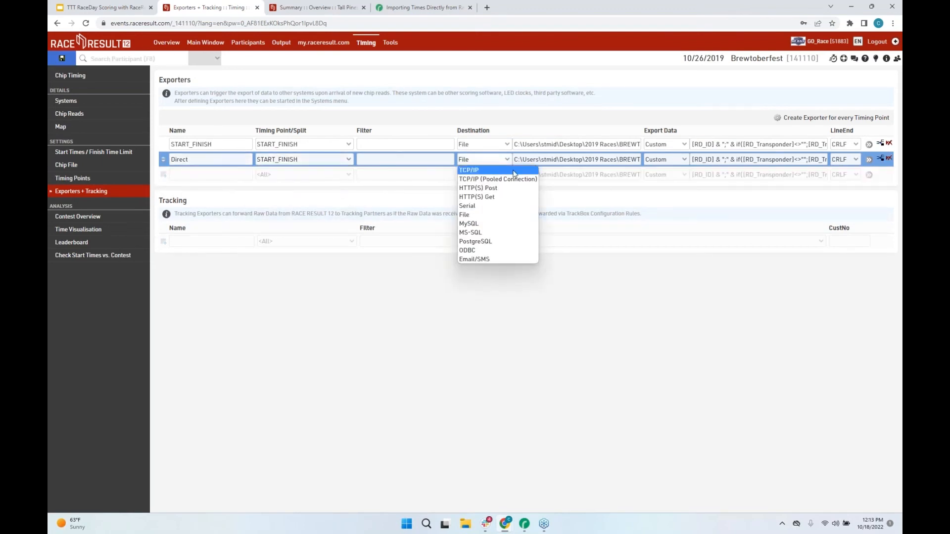
left_click(504, 171)
left_click(547, 161)
type("1")
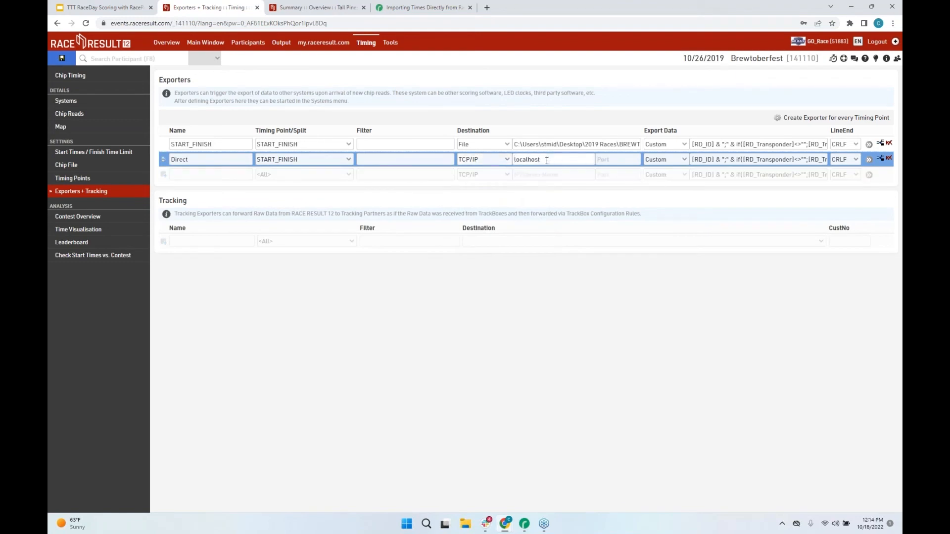
left_click(621, 158)
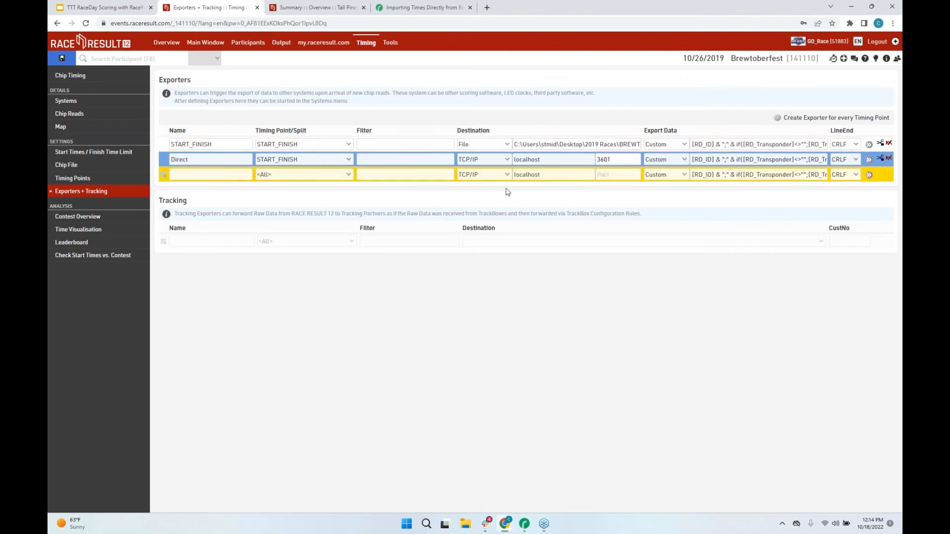
Switch to RaceDay Scoring and check the timing locations, listen address and listen port of the RR D-55170 stream.
left_click(525, 525)
left_click_drag(315, 84, 357, 194)
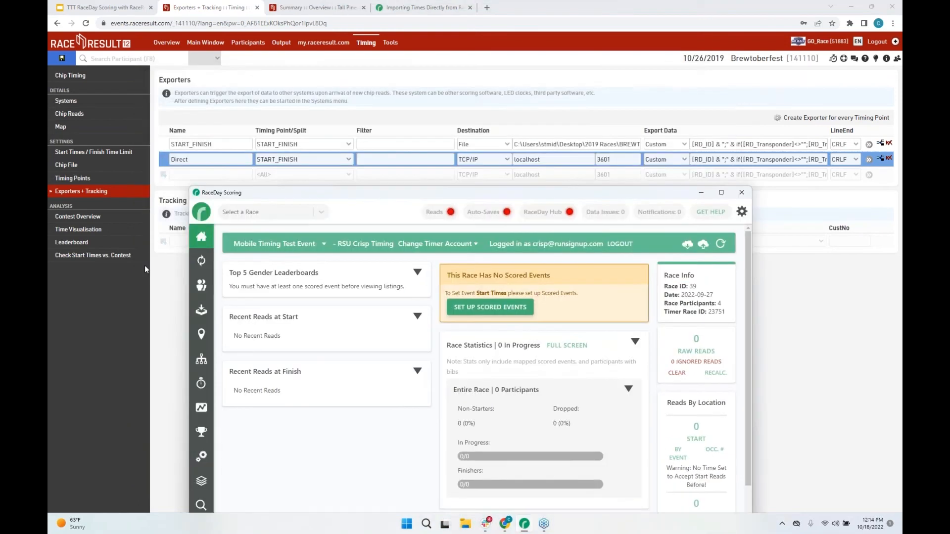
left_click(210, 317)
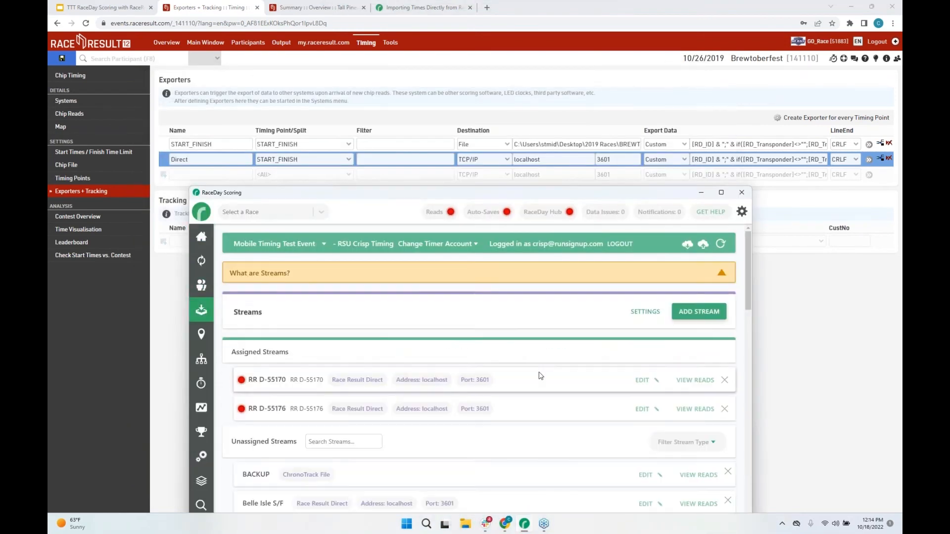
left_click(642, 380)
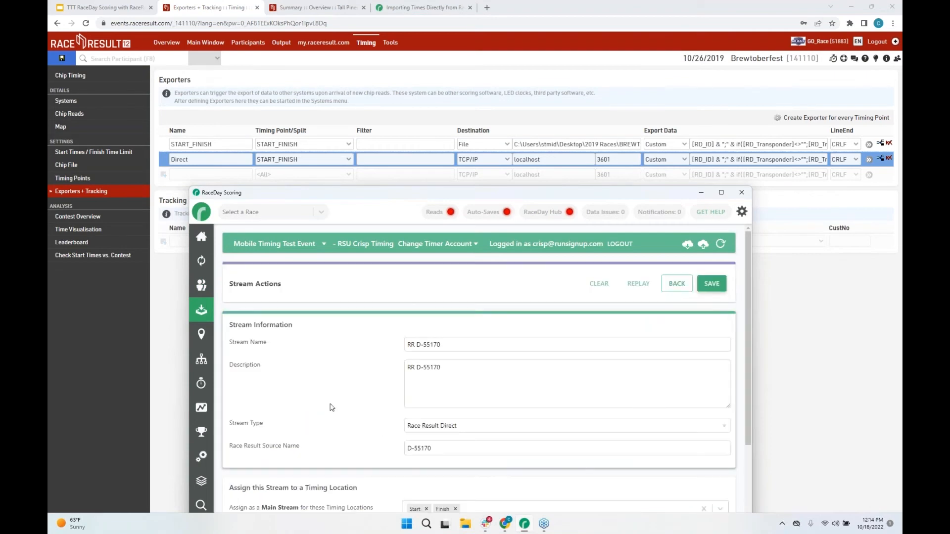
scroll(332, 407, "down", 4)
left_click_drag(441, 462, 399, 486)
left_click(374, 484)
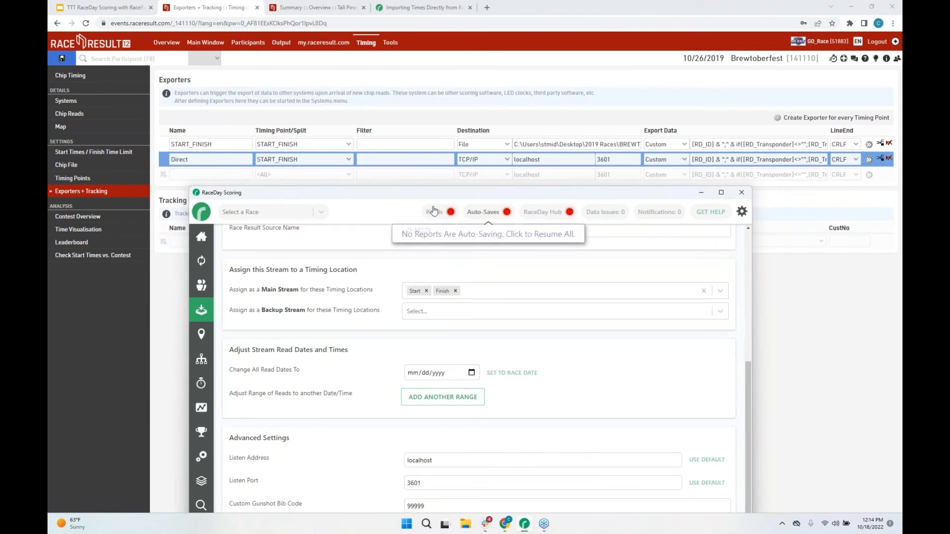
left_click_drag(425, 196, 427, 205)
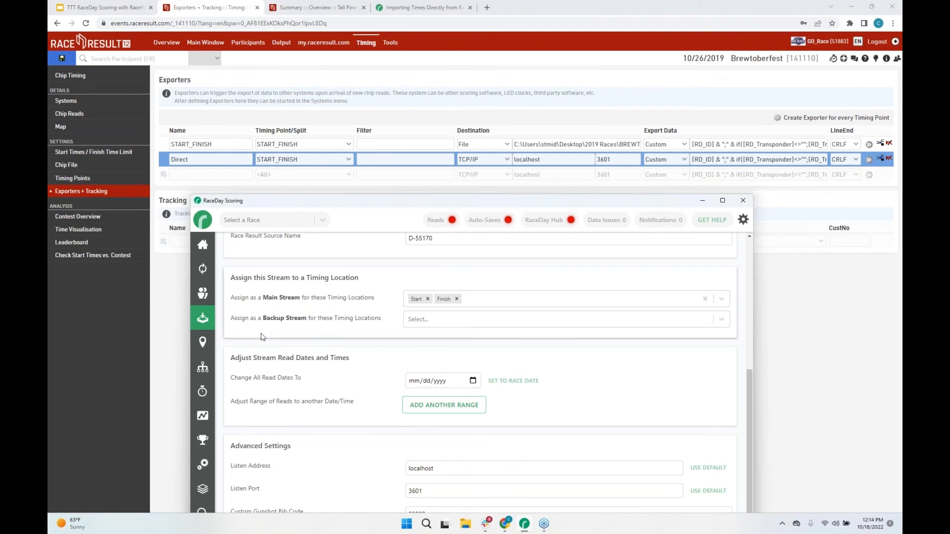
Switch back to RACE RESULT 12 and examine the START_FINISH exporter's destination file path and the event's timing points.
left_click(167, 314)
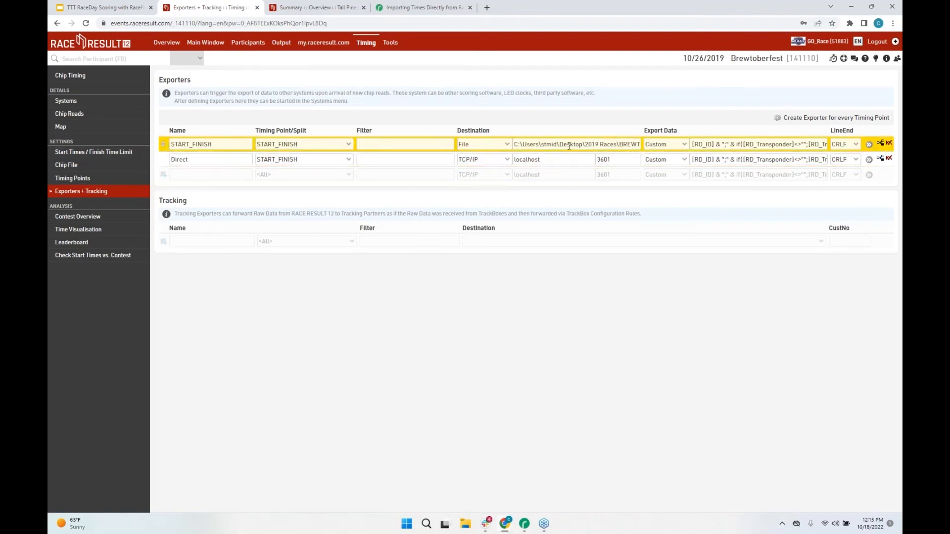
left_click_drag(527, 145, 661, 144)
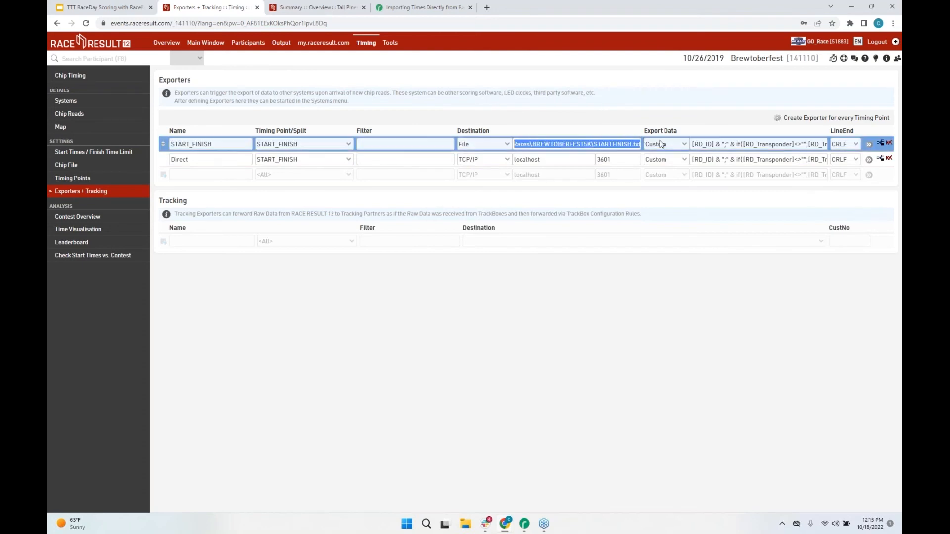
left_click(609, 145)
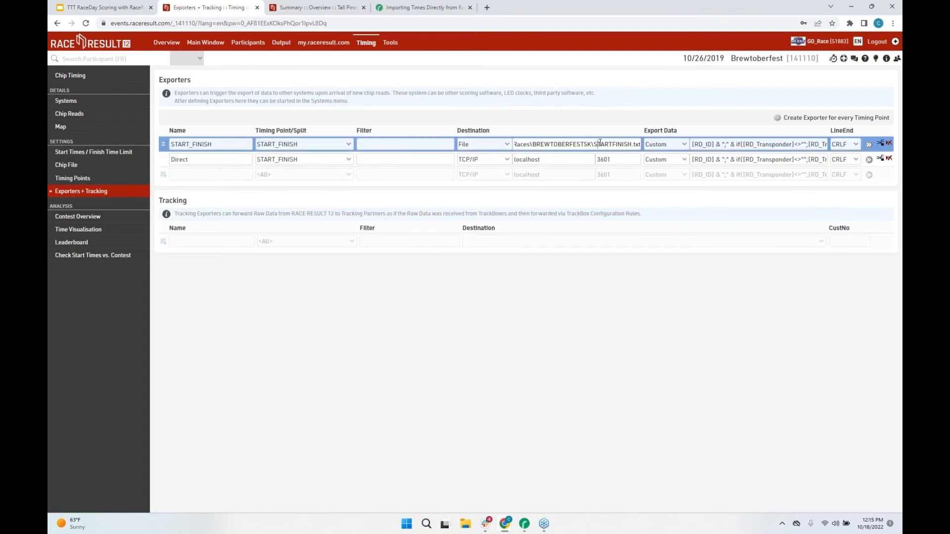
left_click_drag(594, 144, 648, 145)
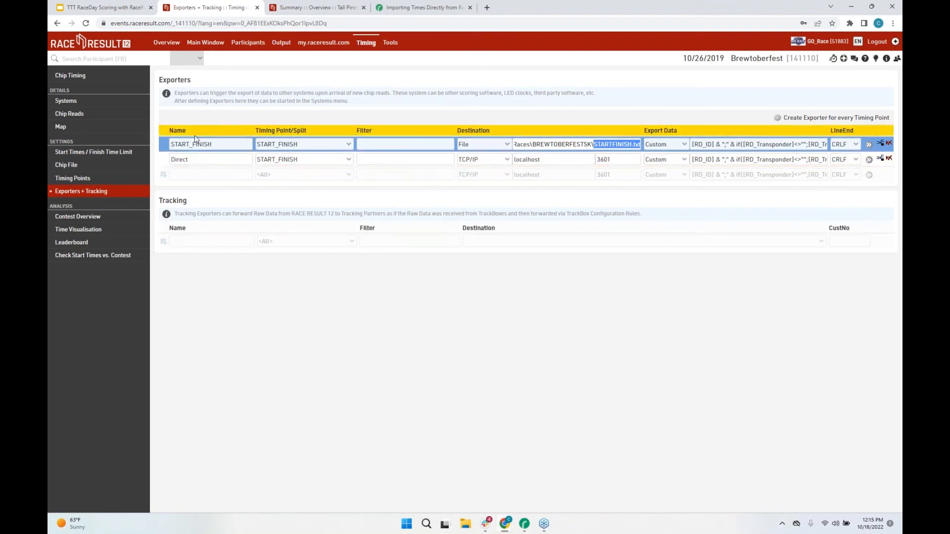
left_click(81, 179)
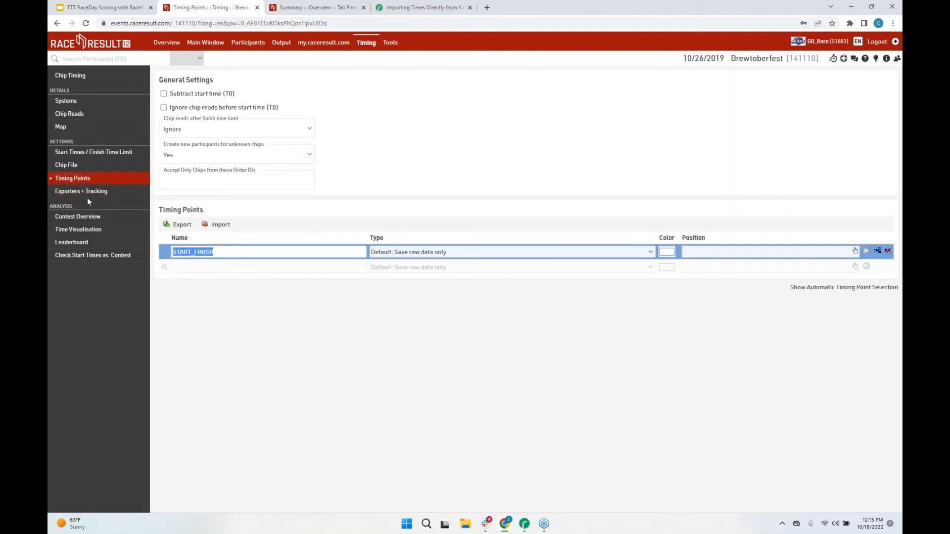
left_click(85, 192)
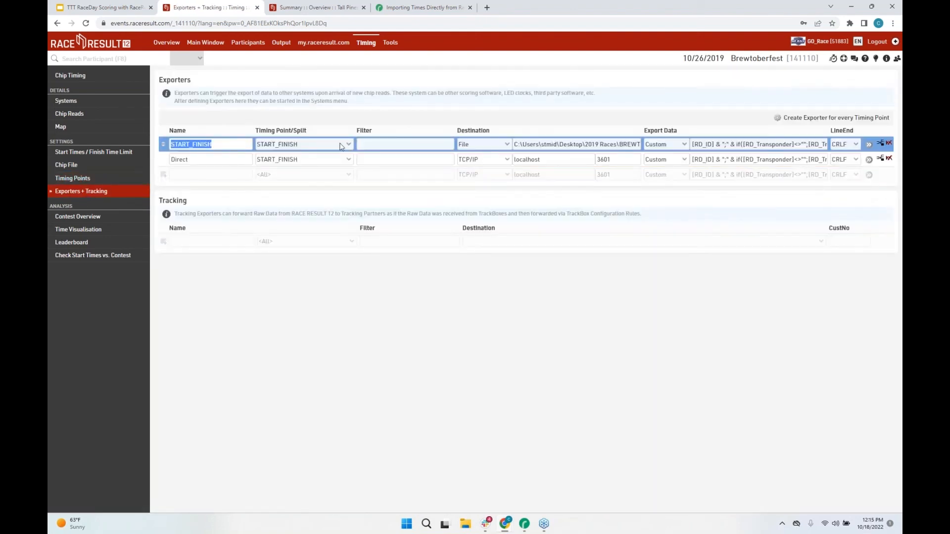
Review the Tall Pines Olympic event's timing points and exporters, including the Swim CheckIn exporter's destination file path.
left_click(330, 8)
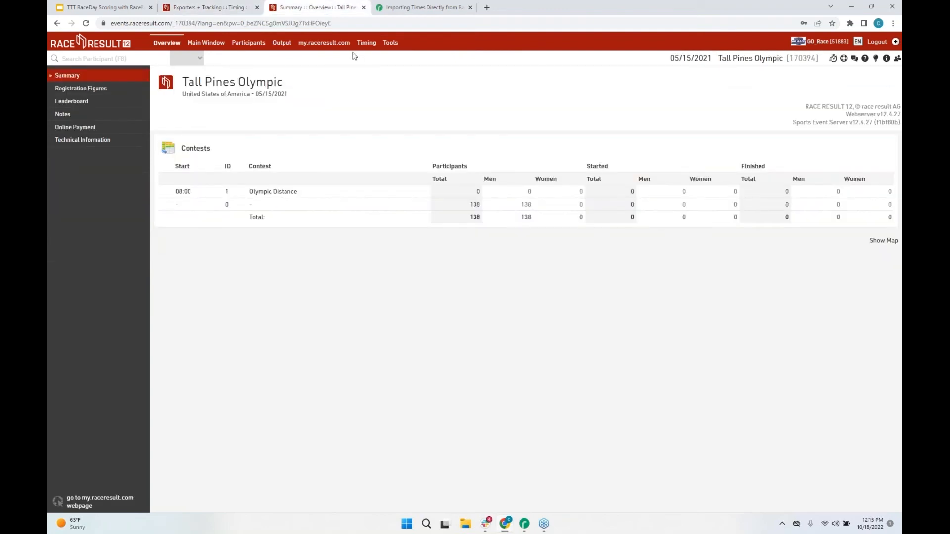
left_click(366, 42)
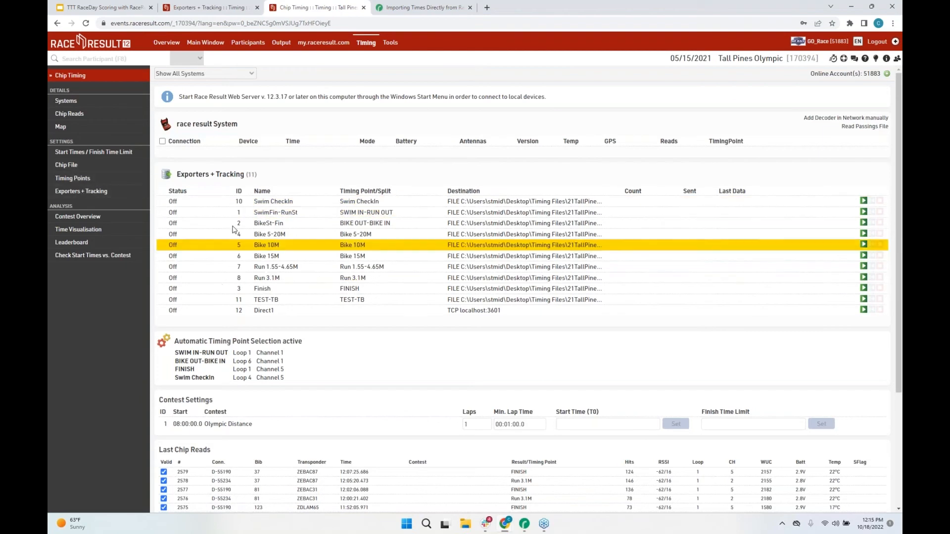
left_click(72, 184)
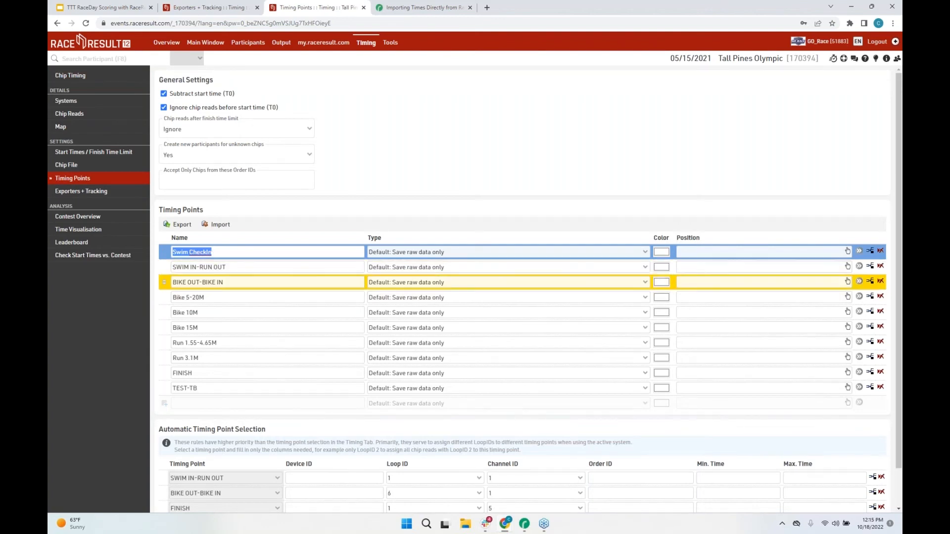
left_click(83, 192)
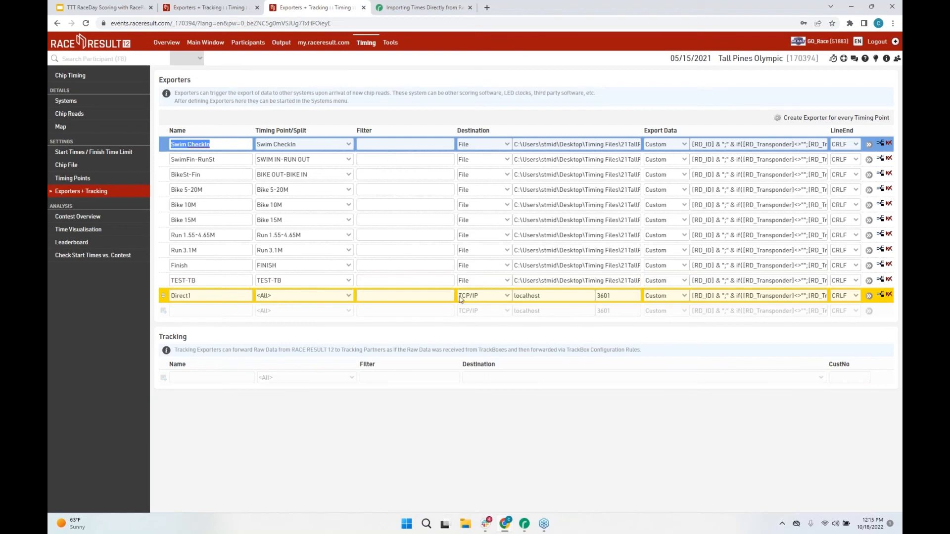
left_click(476, 280)
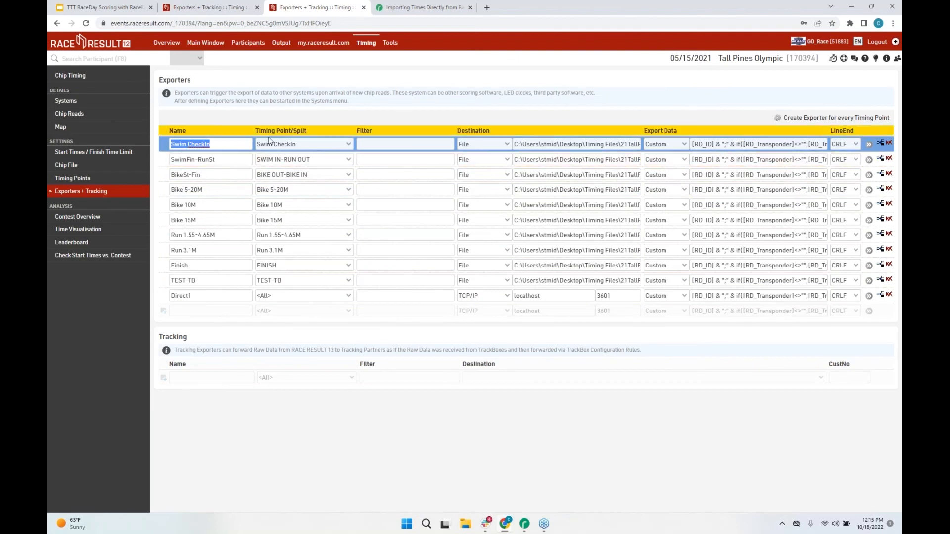
left_click(560, 144)
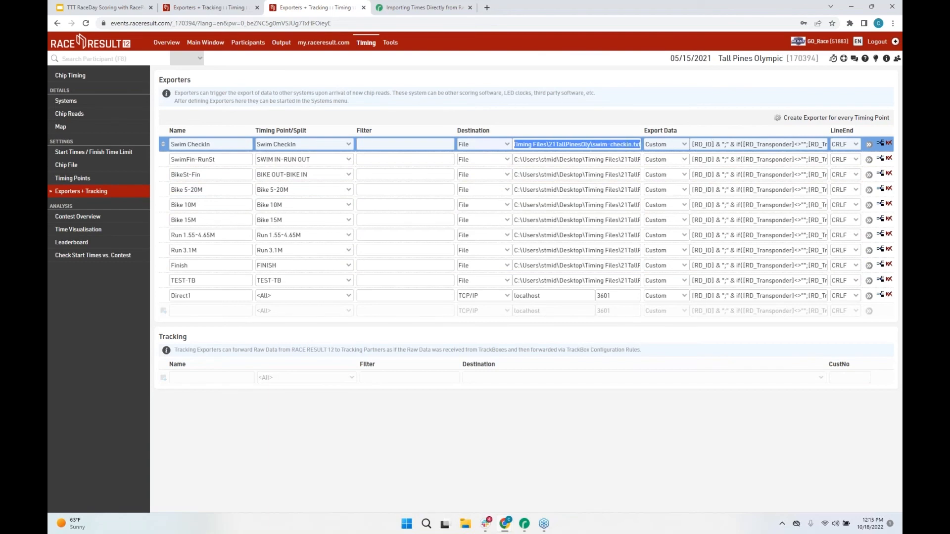
left_click(510, 439)
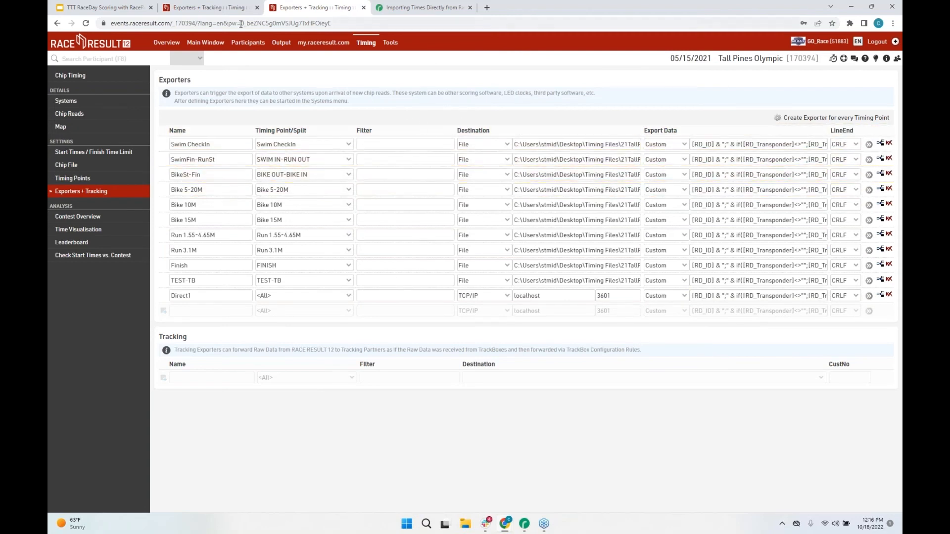
Return to the Brewtoberfest event and try to start the Direct exporter from its timing systems overview.
left_click(210, 12)
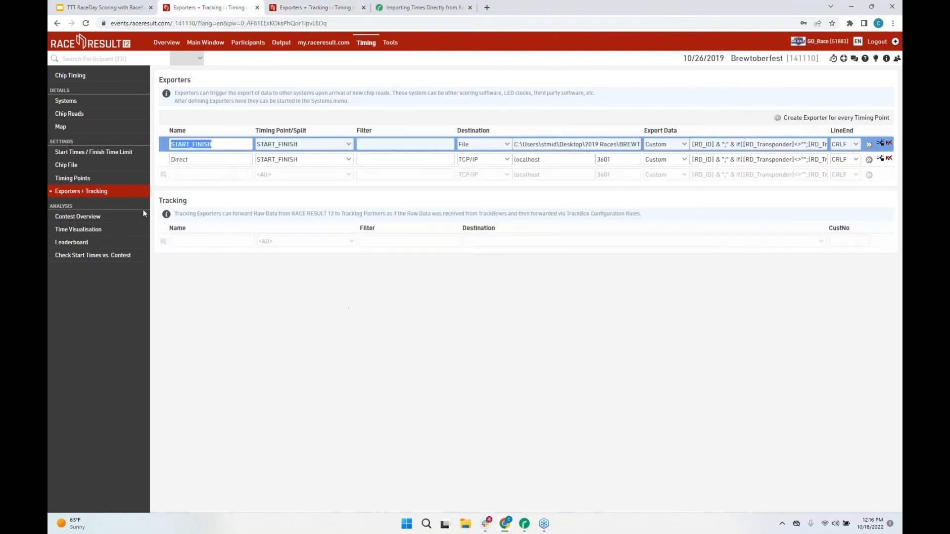
left_click(68, 102)
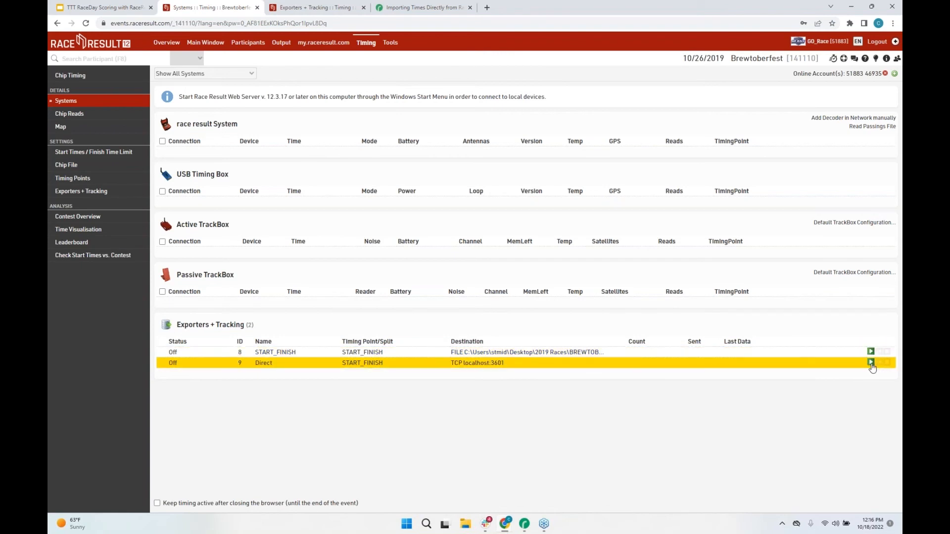
left_click(871, 363)
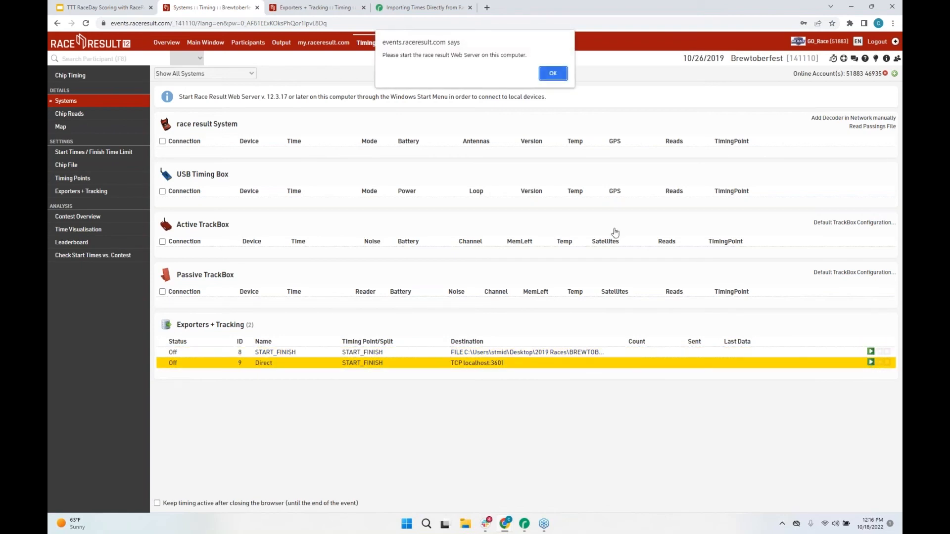
left_click(552, 75)
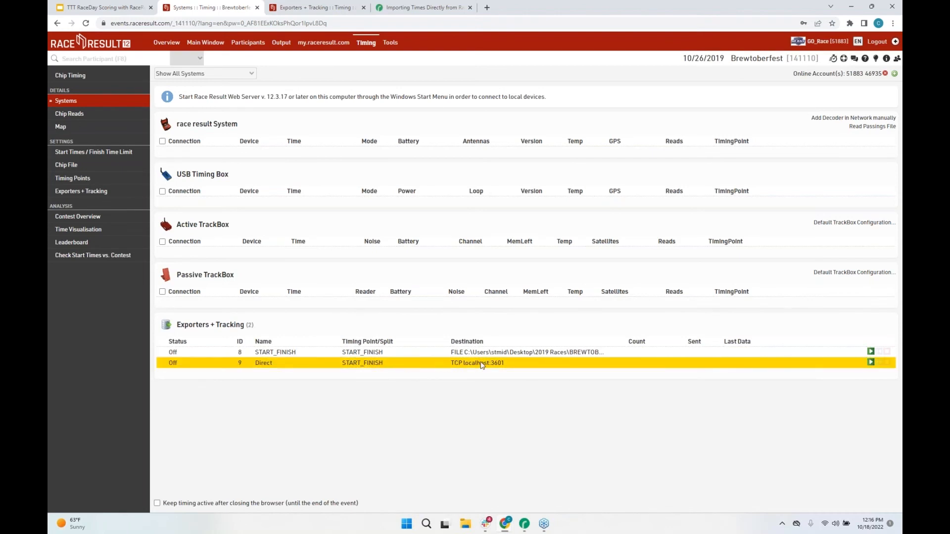
Switch to RaceDay Scoring, reopen the Mobile Timing Test Event from the managed races, and try to start its reads connector.
left_click(524, 523)
left_click_drag(380, 202, 409, 93)
left_click(235, 116)
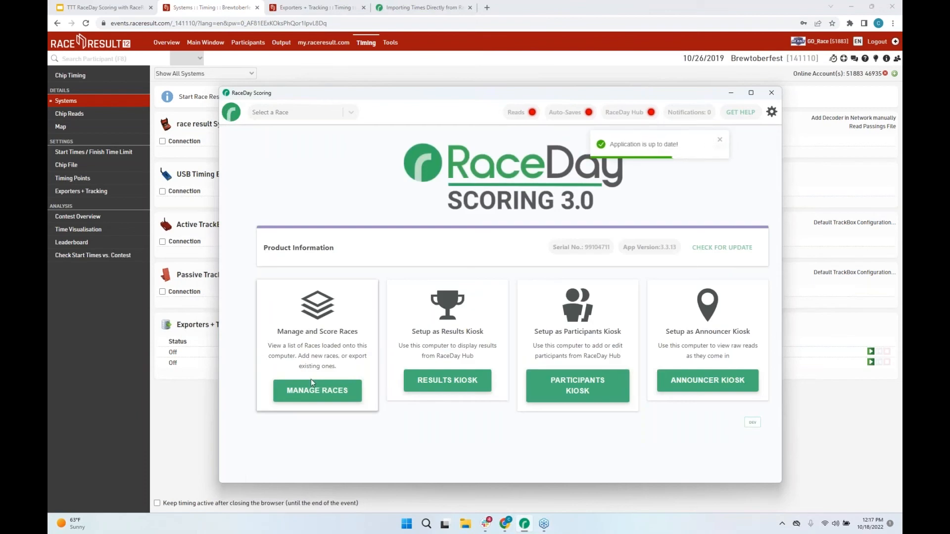
left_click(322, 394)
left_click(364, 301)
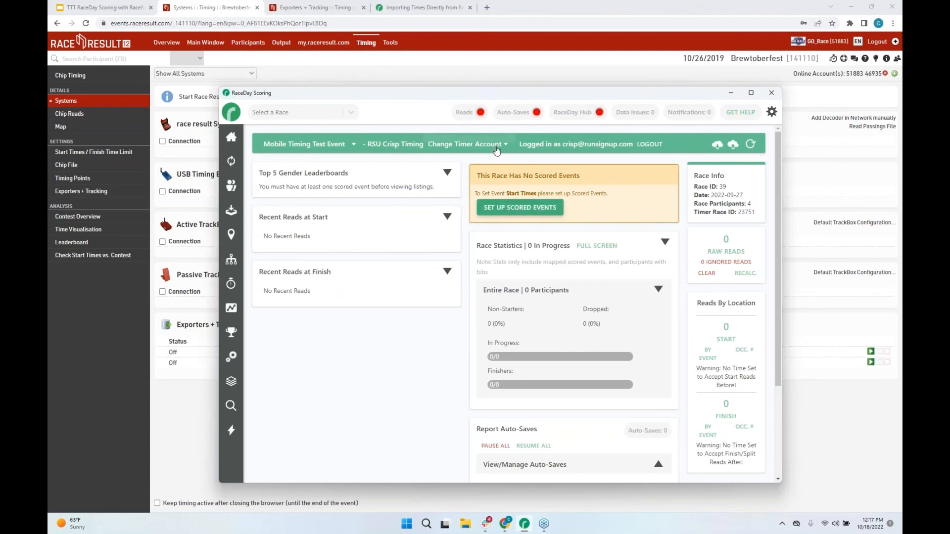
left_click(463, 114)
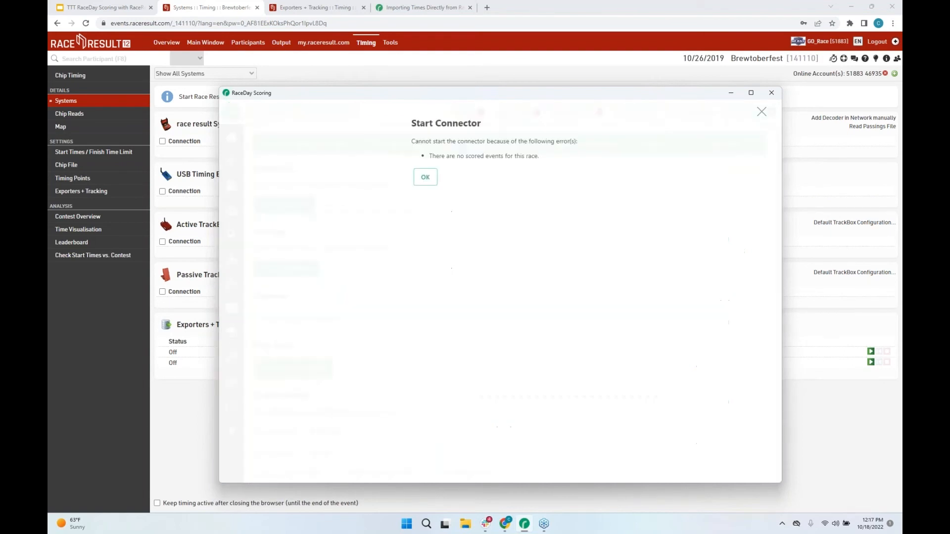
left_click(762, 111)
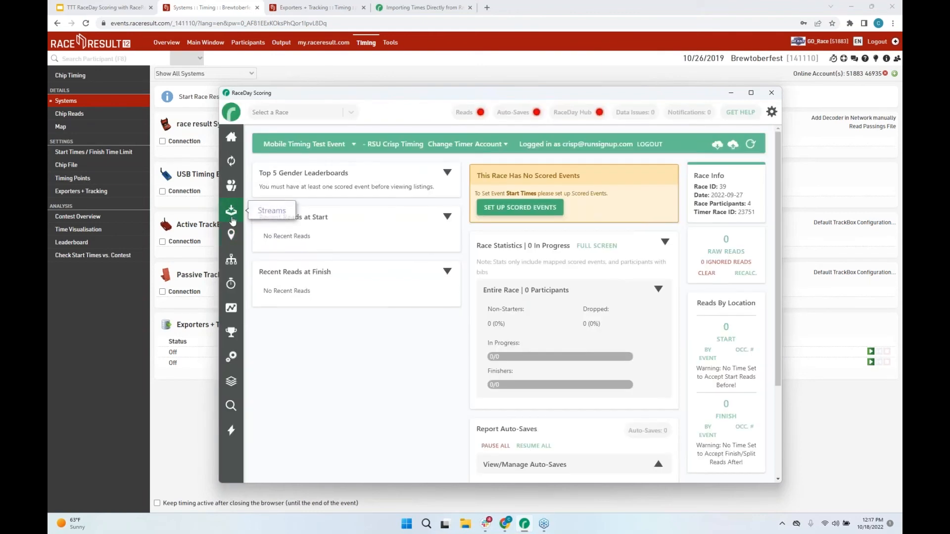
Set up the Test 5K scored event with its default settings and save it.
left_click(520, 208)
left_click(362, 317)
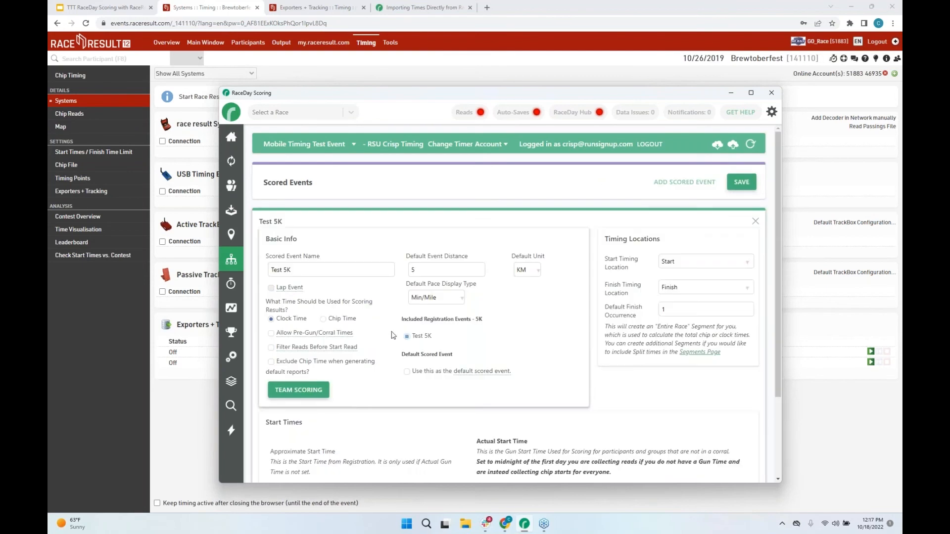
left_click(741, 182)
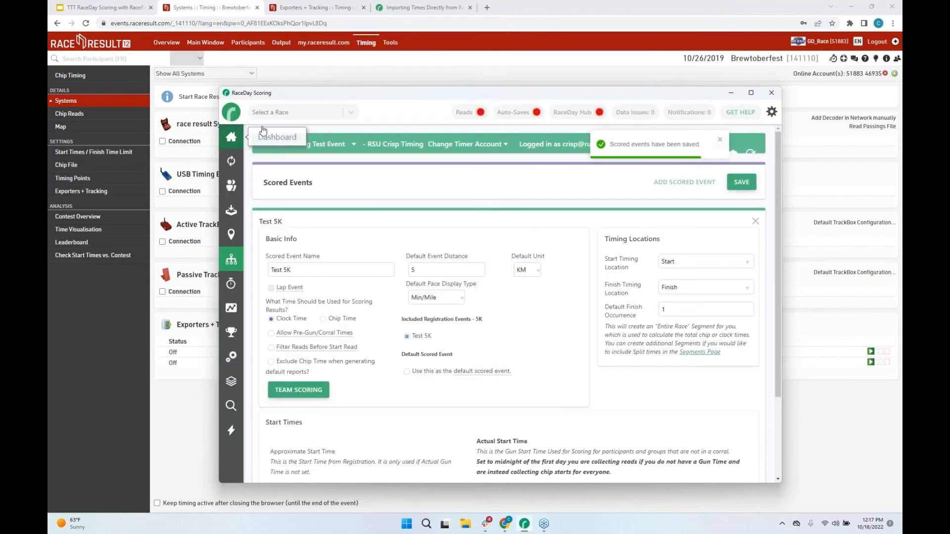
Start the reads connector for the race and open its list of streams.
left_click(463, 166)
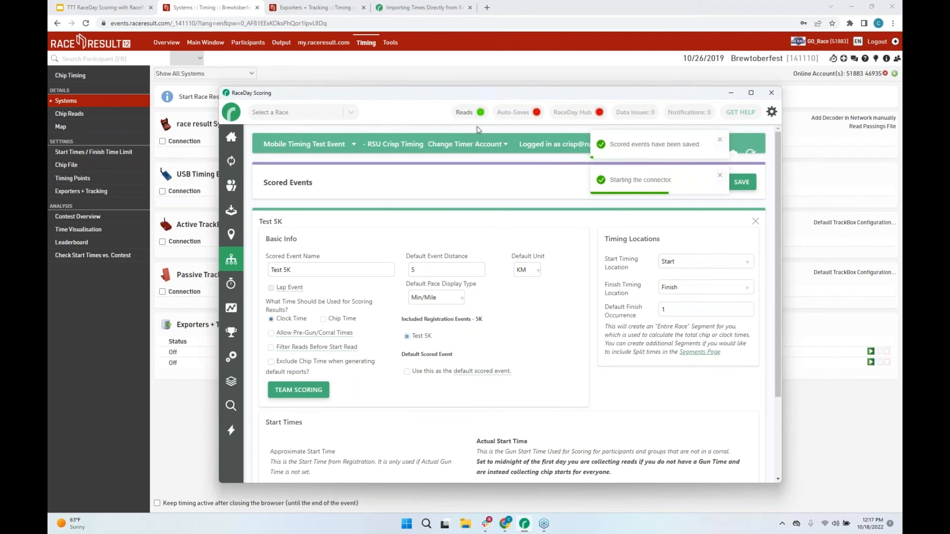
left_click(231, 212)
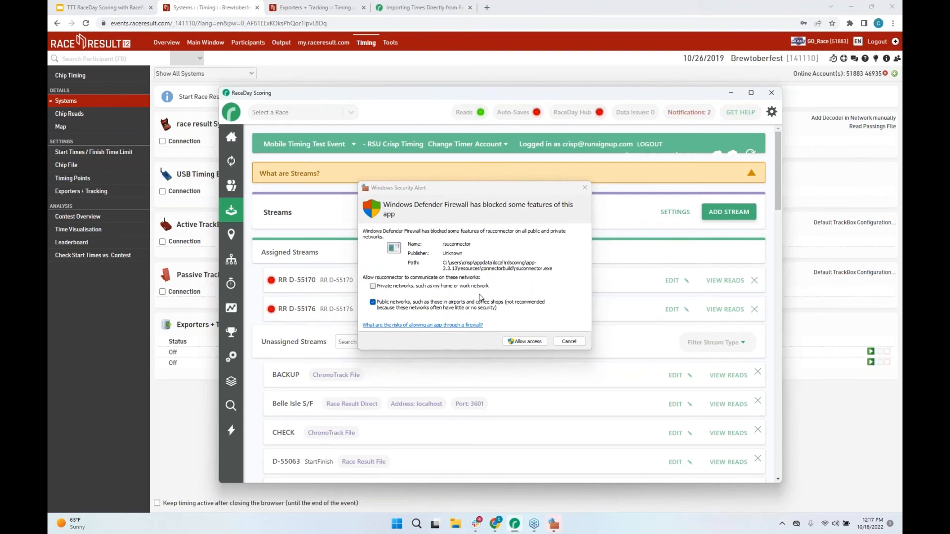
Allow rsuconnector through the Windows Defender firewall on both private and public networks.
left_click(389, 291)
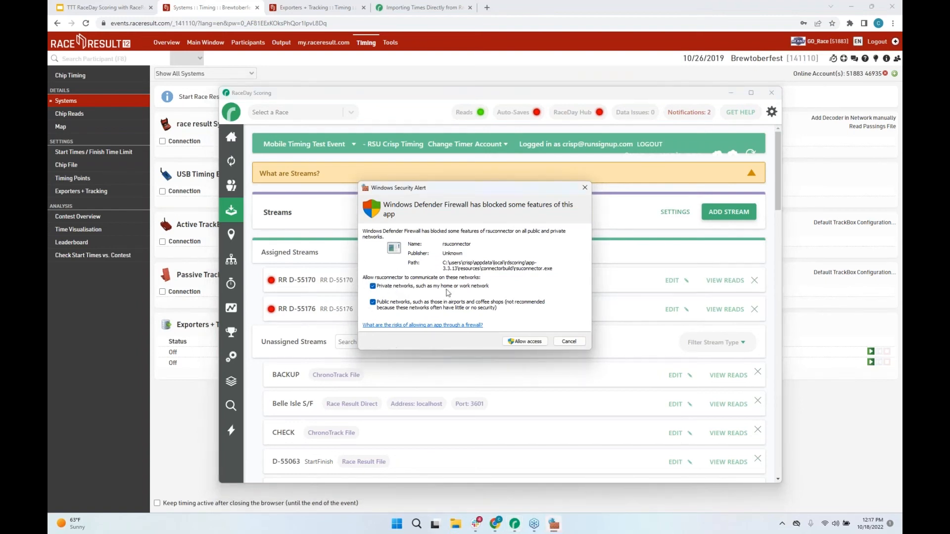
left_click(529, 342)
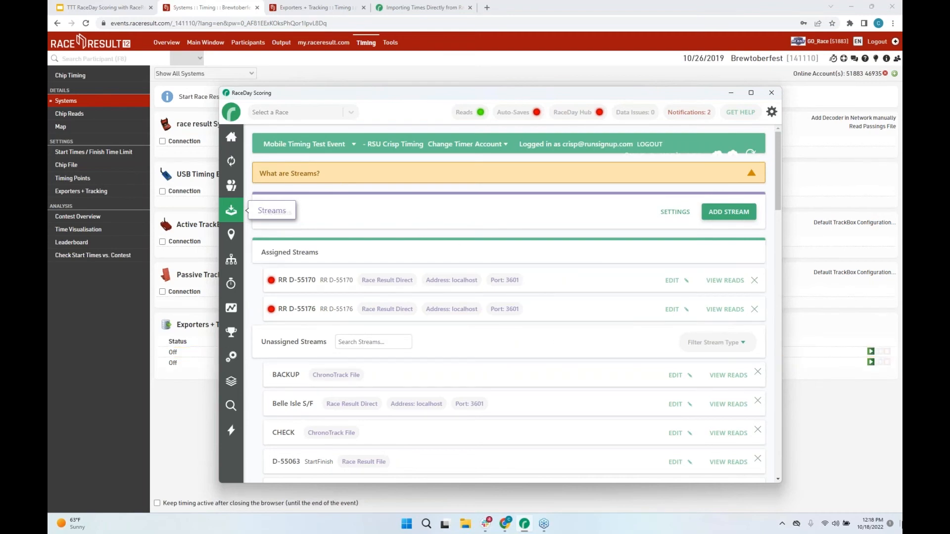
left_click(426, 524)
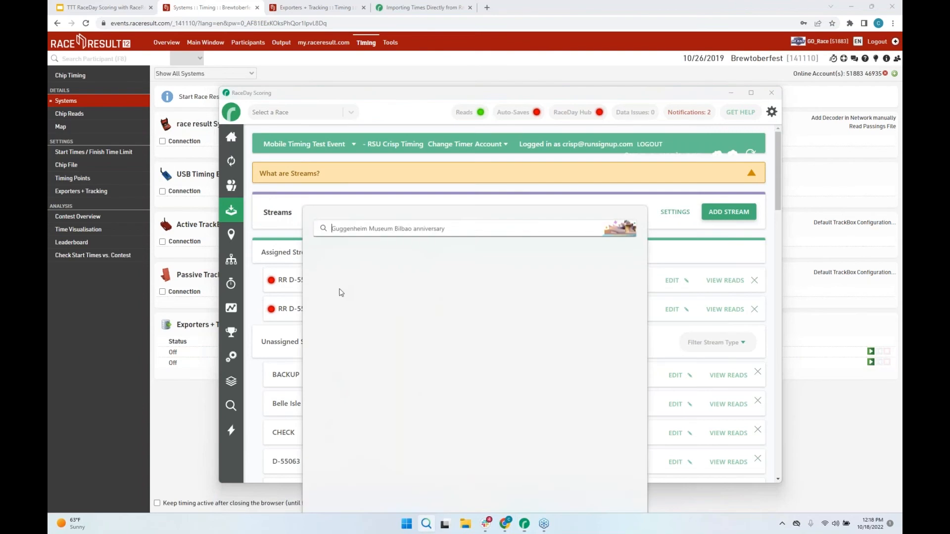
type("raceresult web")
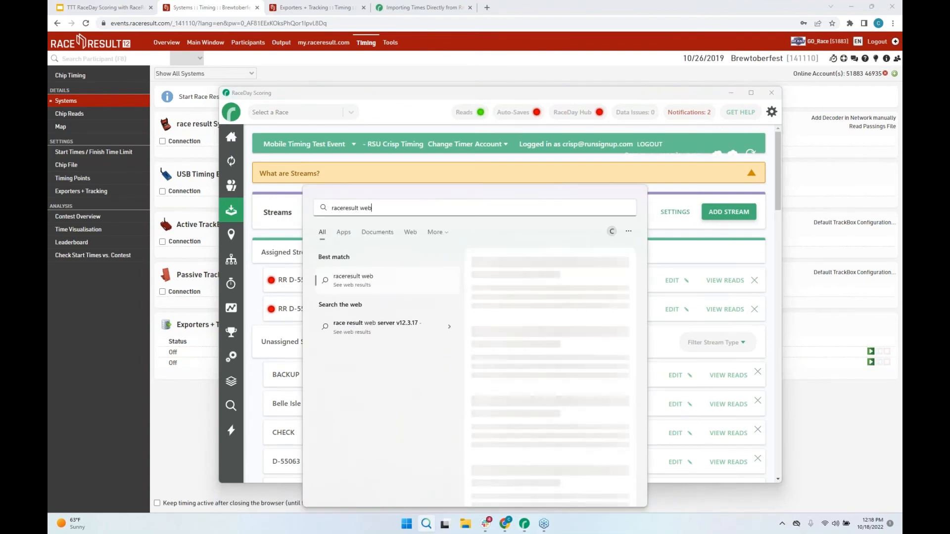
type(" server")
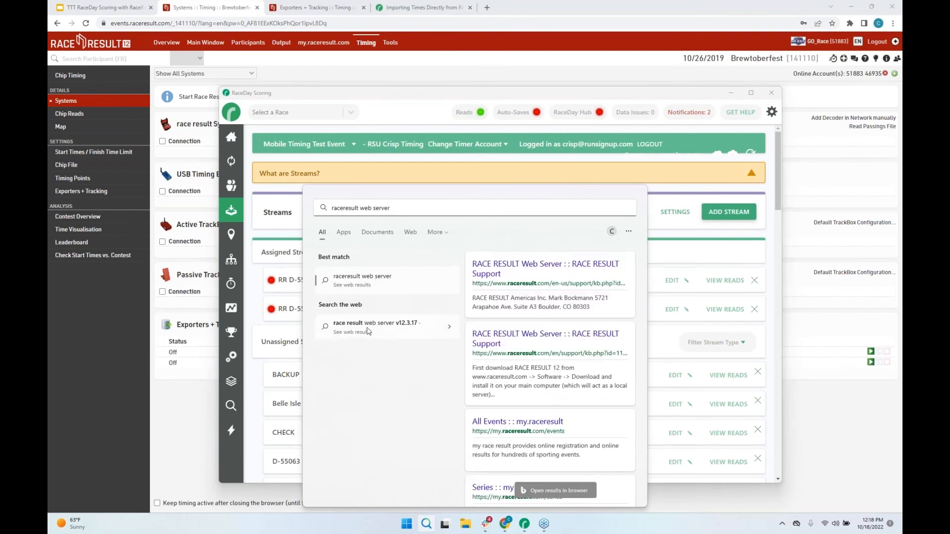
left_click(378, 276)
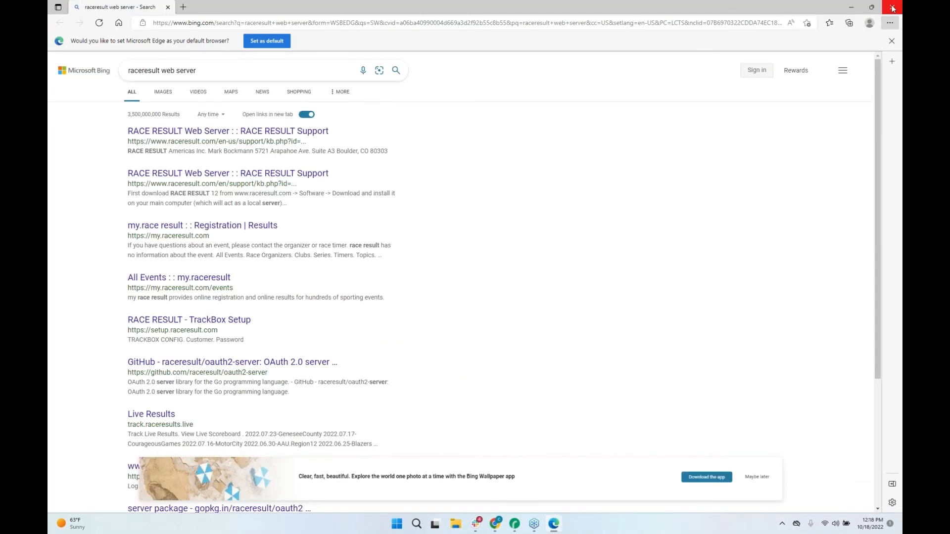
left_click(893, 7)
Clear the open windows off the desktop and launch RACE RESULT Web Server alongside RaceDay Scoring.
left_click(730, 95)
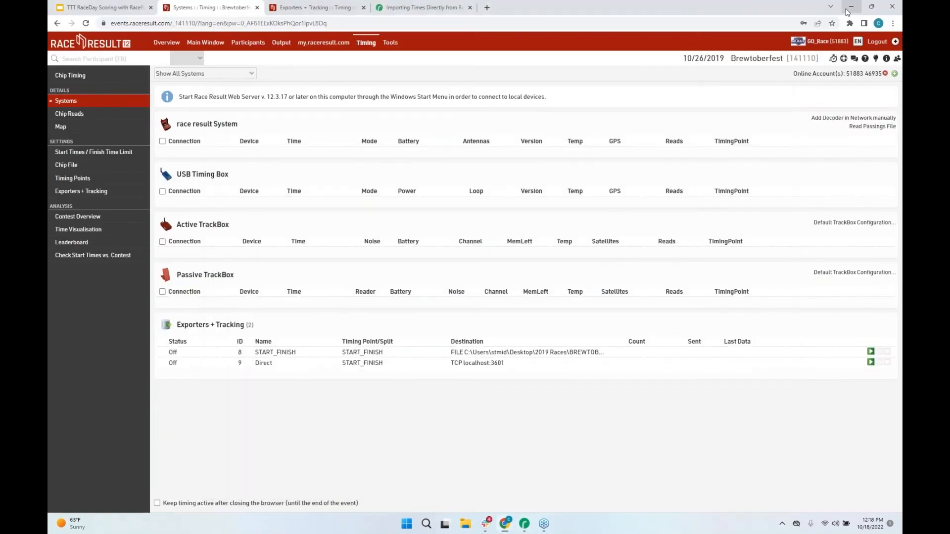
left_click(850, 8)
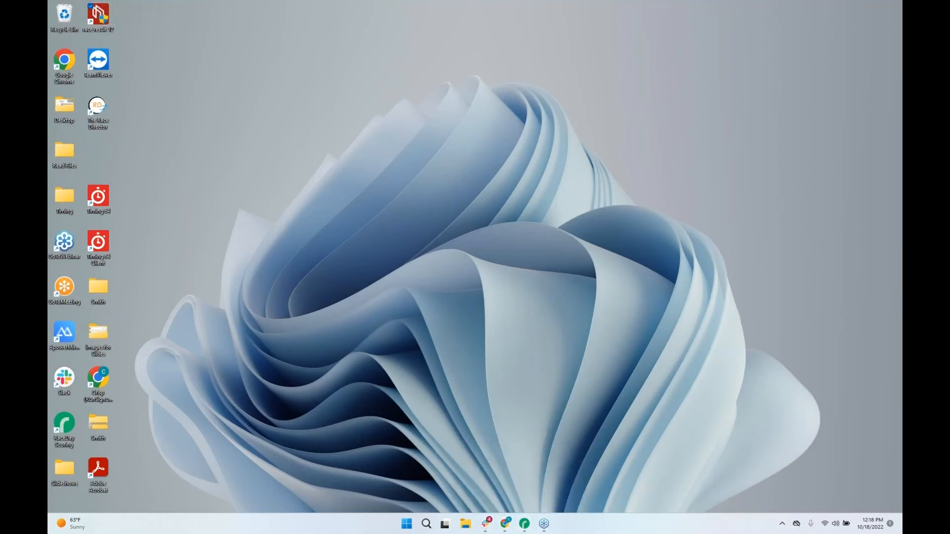
left_click(517, 525)
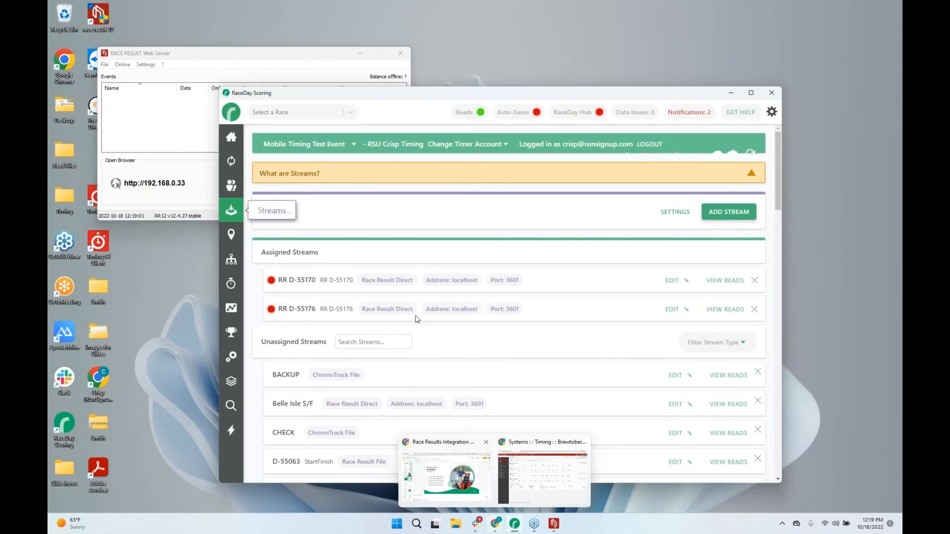
left_click(188, 53)
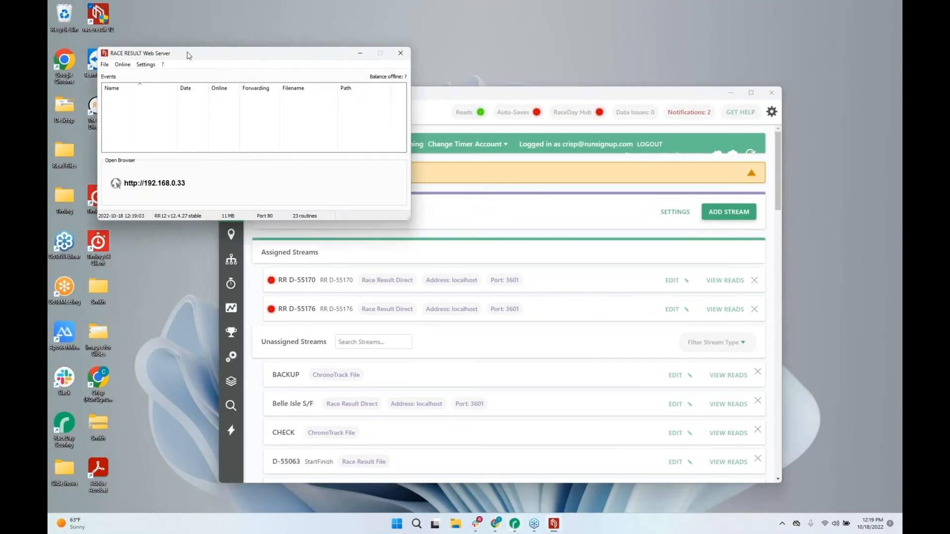
double_click(452, 100)
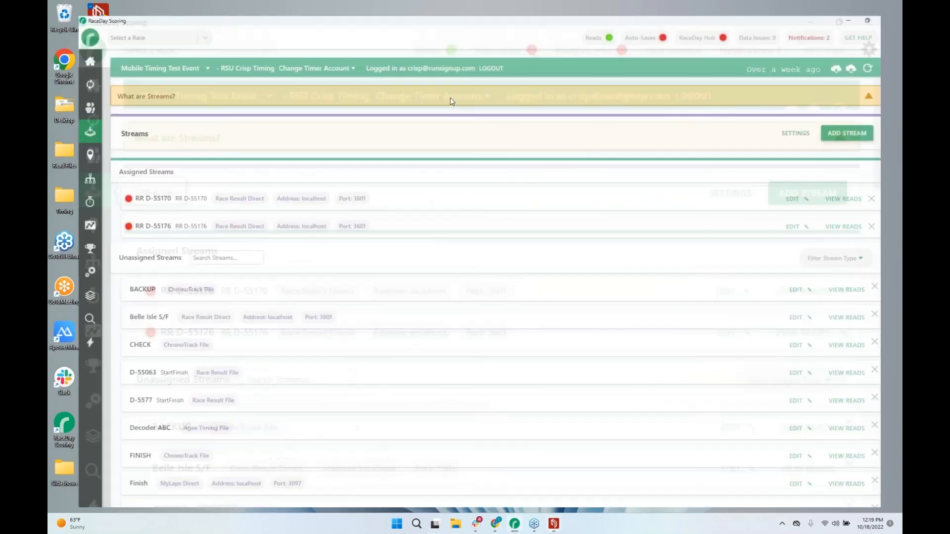
left_click(871, 5)
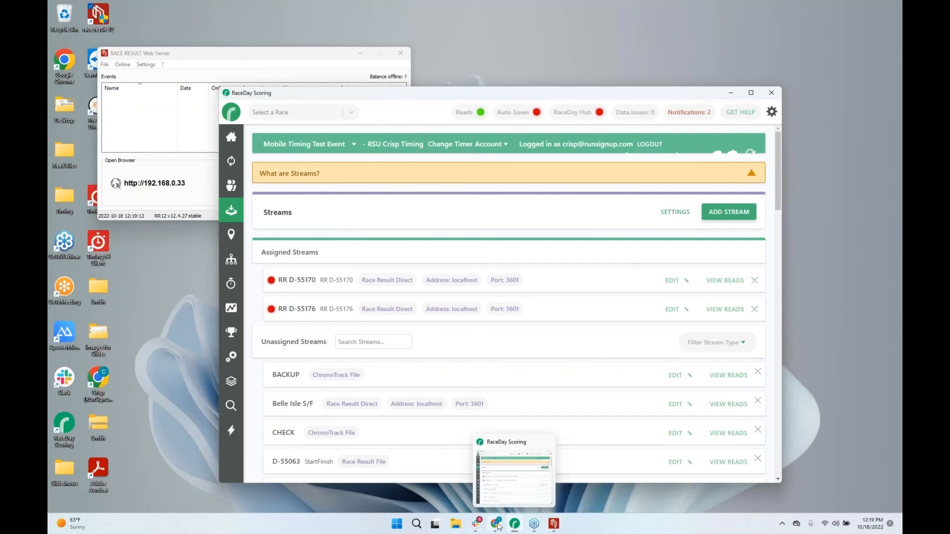
Switch to the Brewtoberfest timing systems overview, start the Direct exporter and stop it again.
left_click(530, 476)
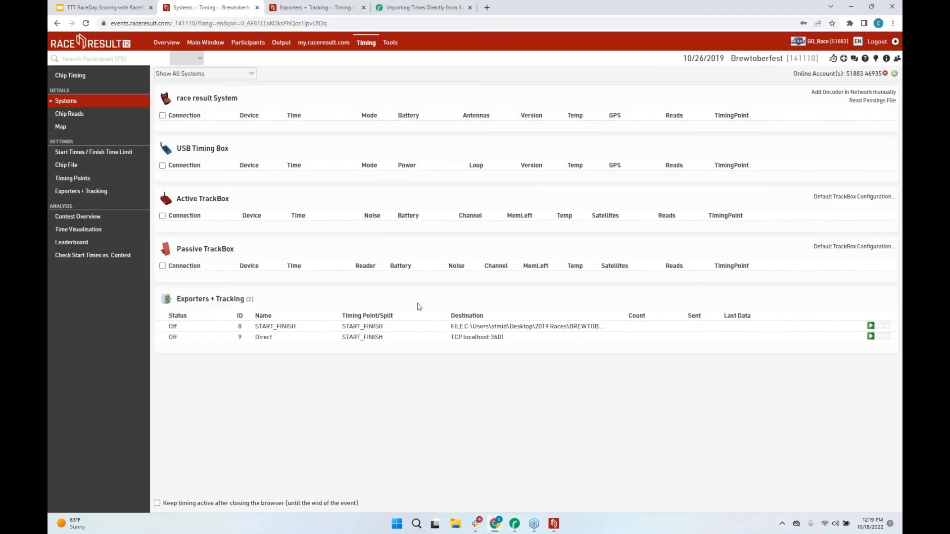
left_click(871, 338)
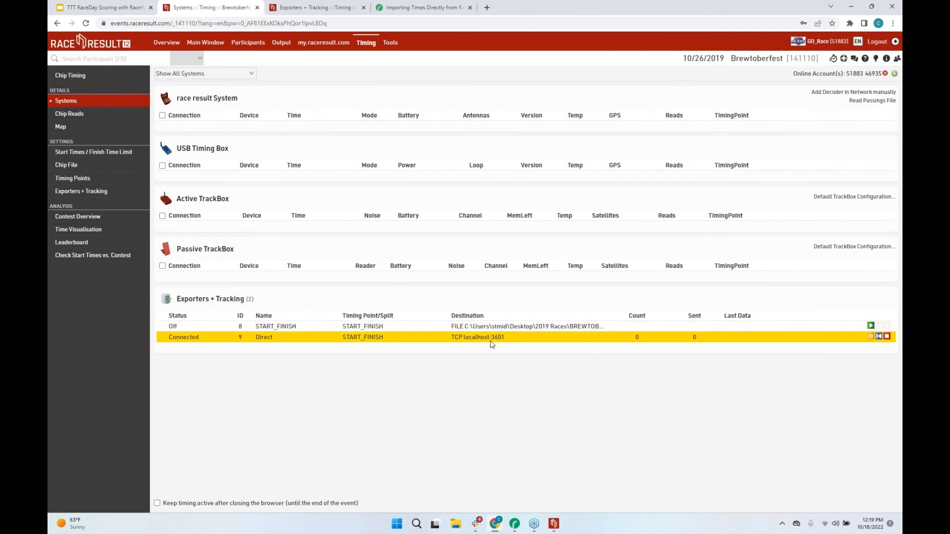
left_click(887, 337)
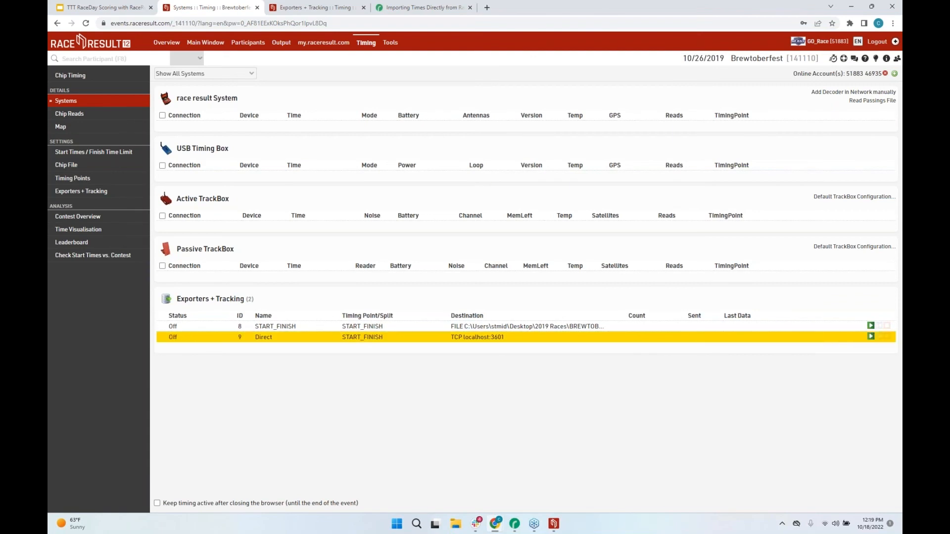
Switch to RaceDay Scoring, stop the reads connector and open the race dashboard.
left_click(516, 528)
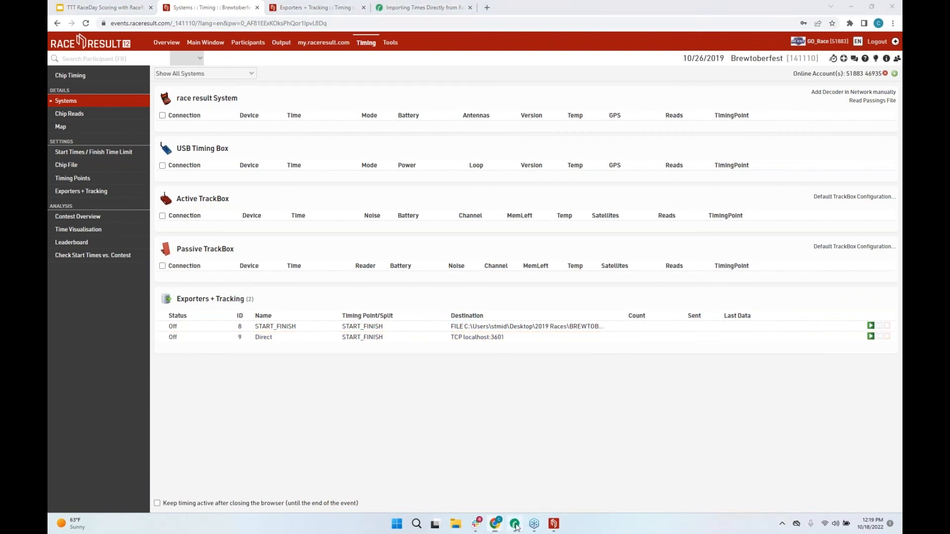
left_click(470, 113)
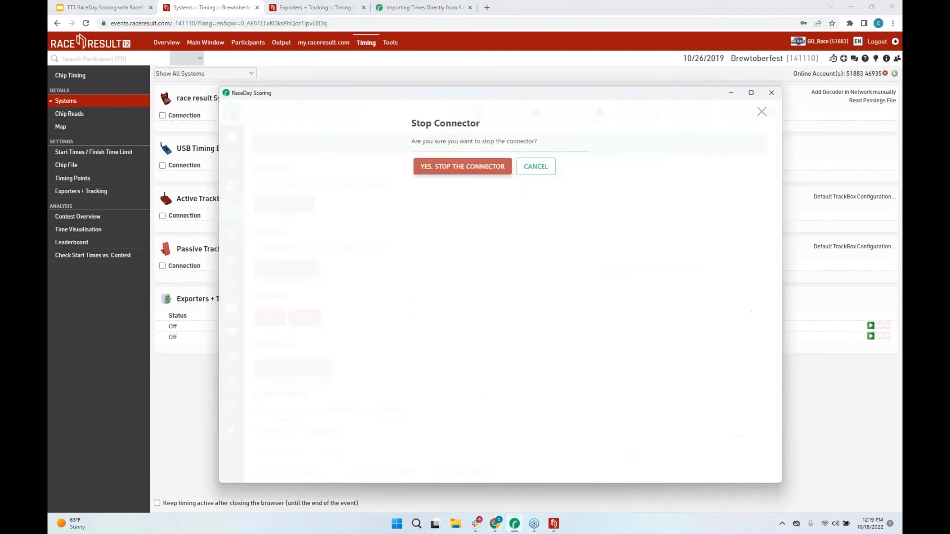
left_click(457, 168)
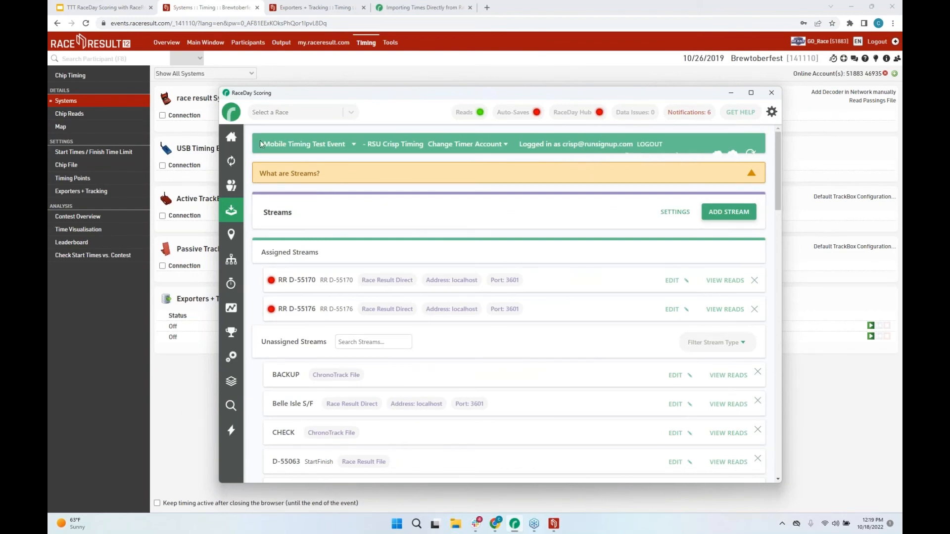
left_click(231, 137)
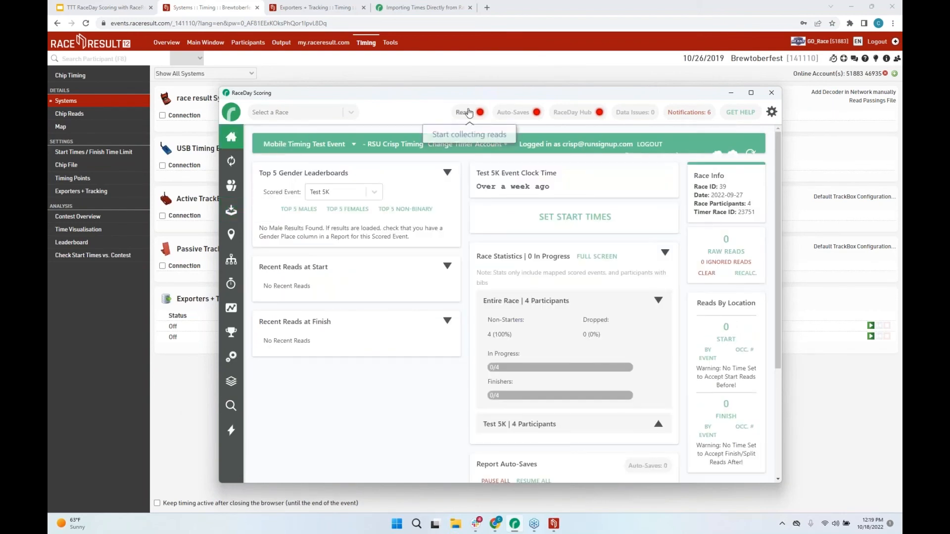
Try to start the Direct exporter in the Brewtoberfest event while the reads connector is stopped, and dismiss the error.
left_click(173, 395)
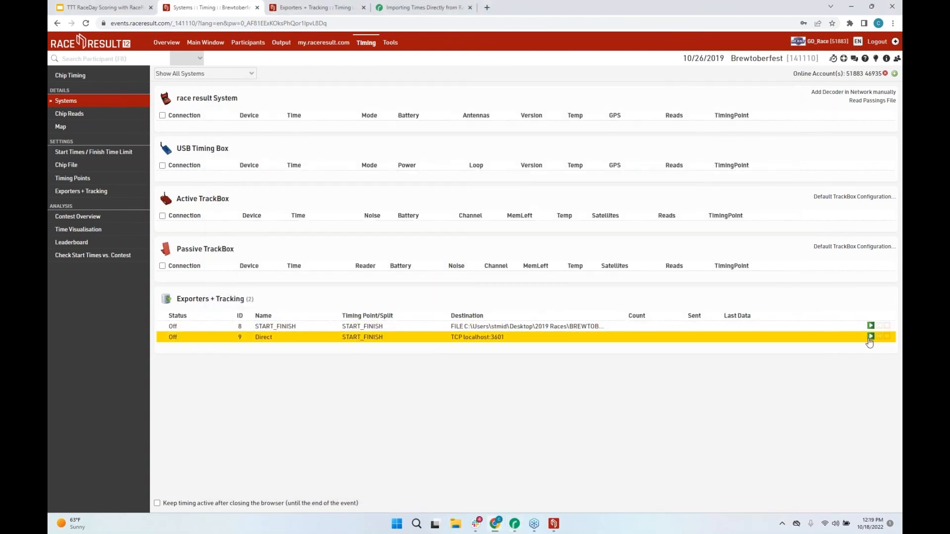
left_click(870, 338)
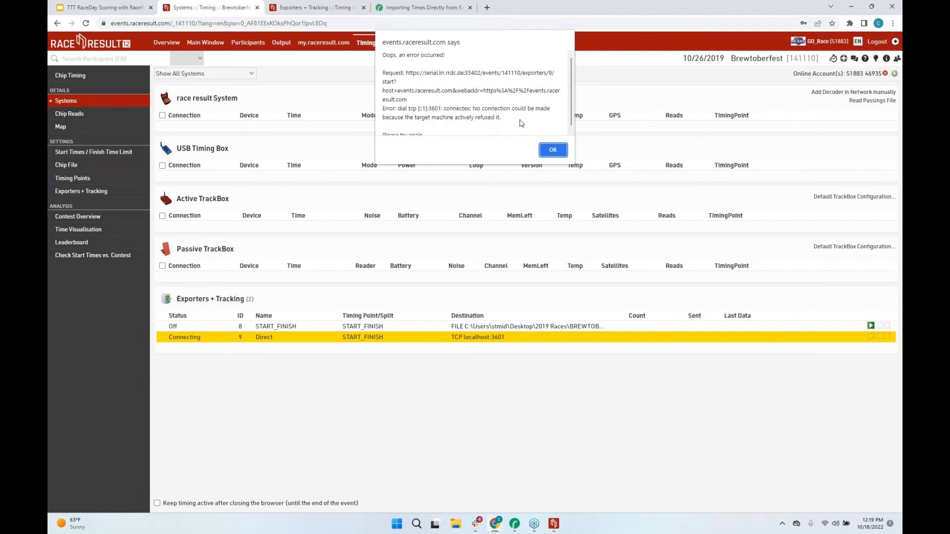
scroll(577, 95, "down", 1)
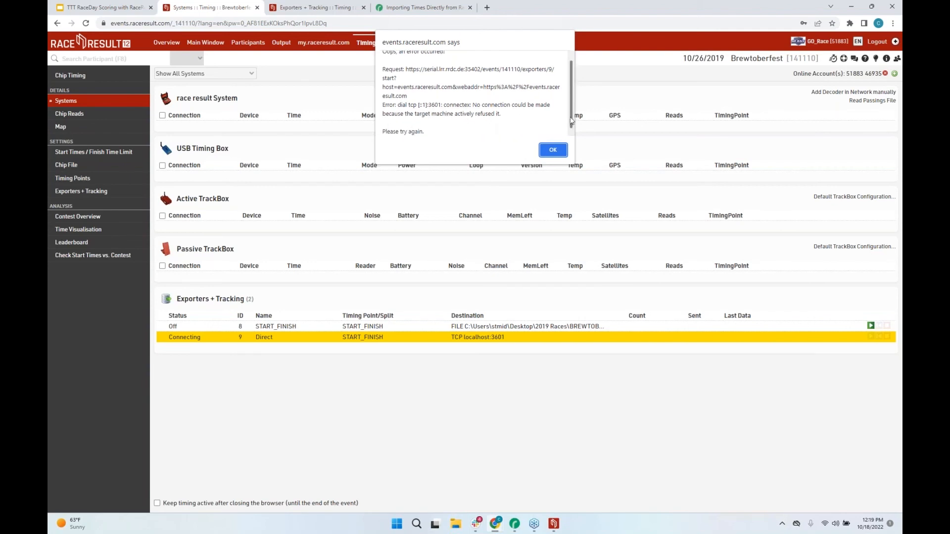
left_click(553, 149)
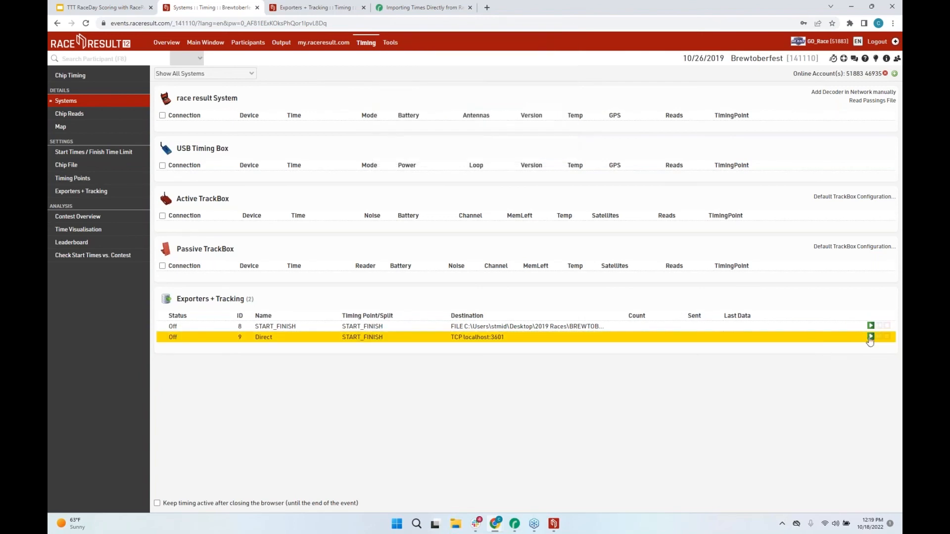
Switch to RaceDay Scoring, restart the reads connector and open the streams list.
left_click(514, 524)
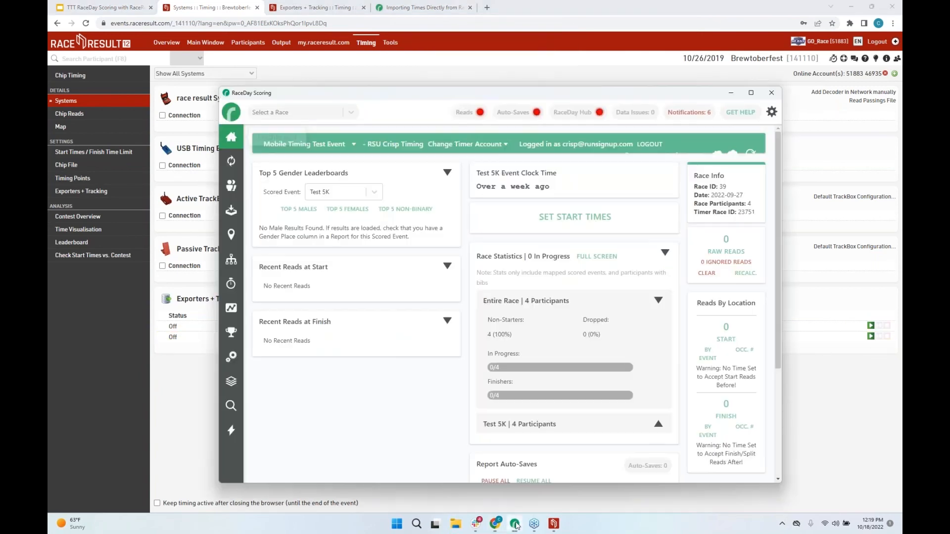
left_click(472, 115)
left_click(469, 170)
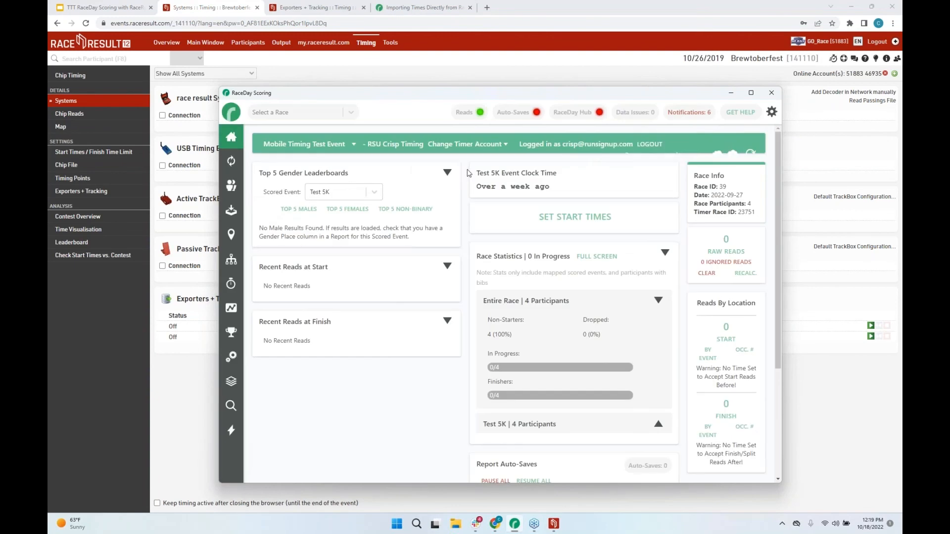
left_click(231, 210)
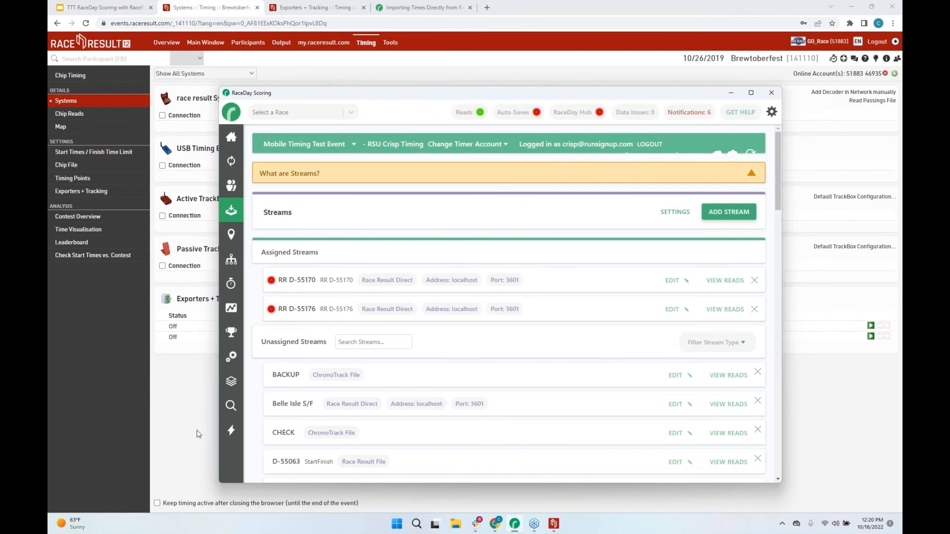
Start the Direct exporter in the Brewtoberfest event and check the connection status of the assigned streams in RaceDay Scoring.
left_click(176, 444)
left_click(870, 336)
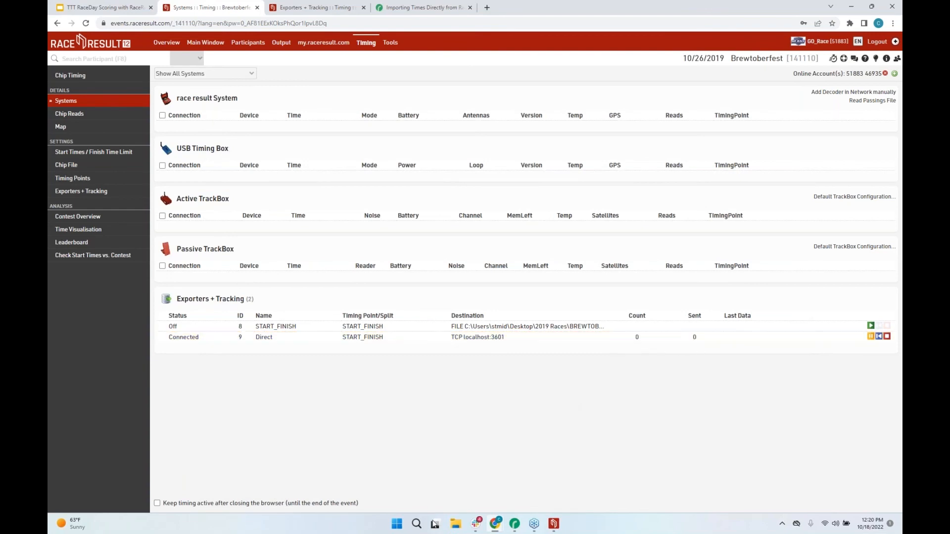
left_click(515, 523)
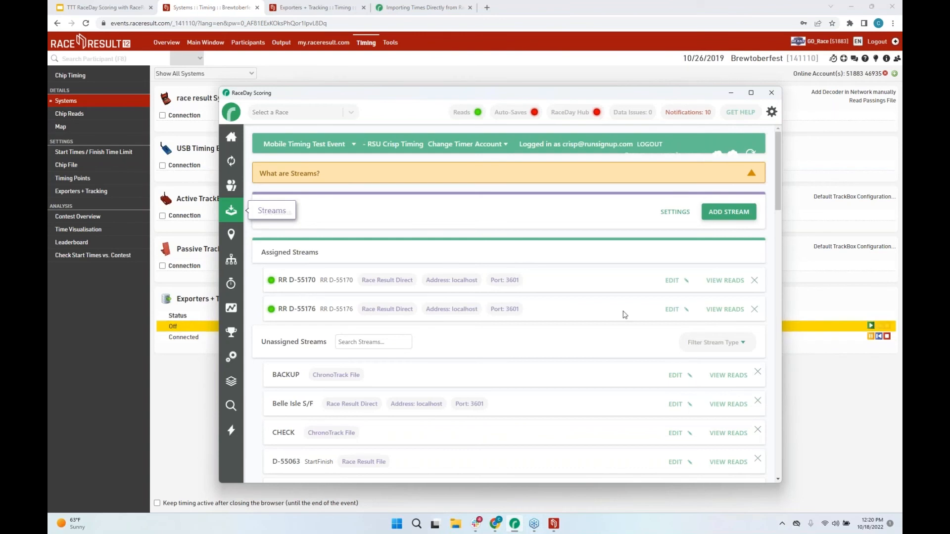
mouse_move(275, 311)
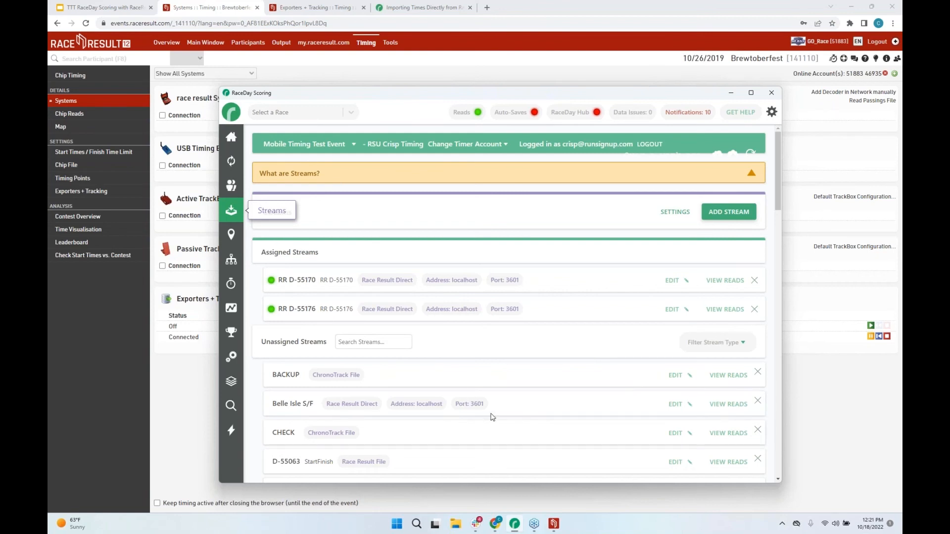
mouse_move(270, 311)
View the race dashboard, and open the basic settings of the Tall Pines Olympic event in RACE RESULT 12.
left_click(233, 145)
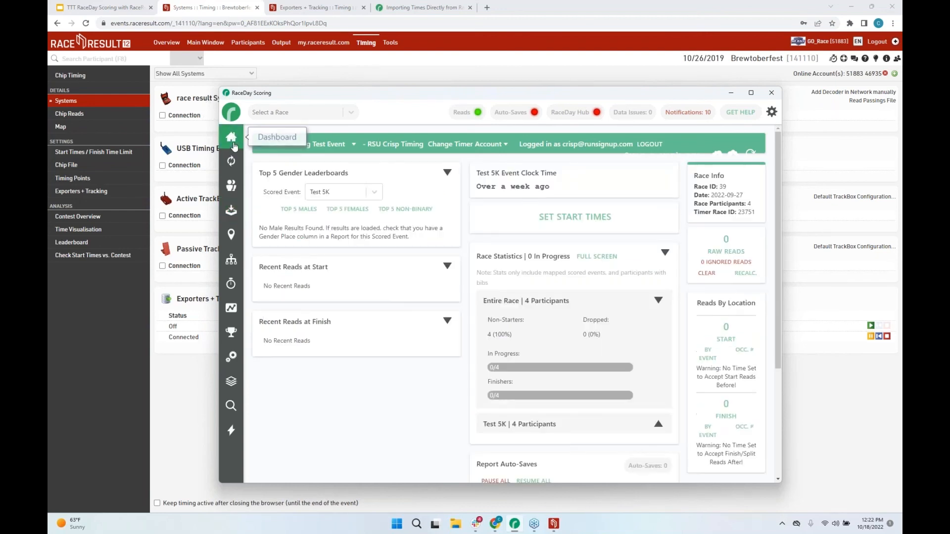
left_click(184, 380)
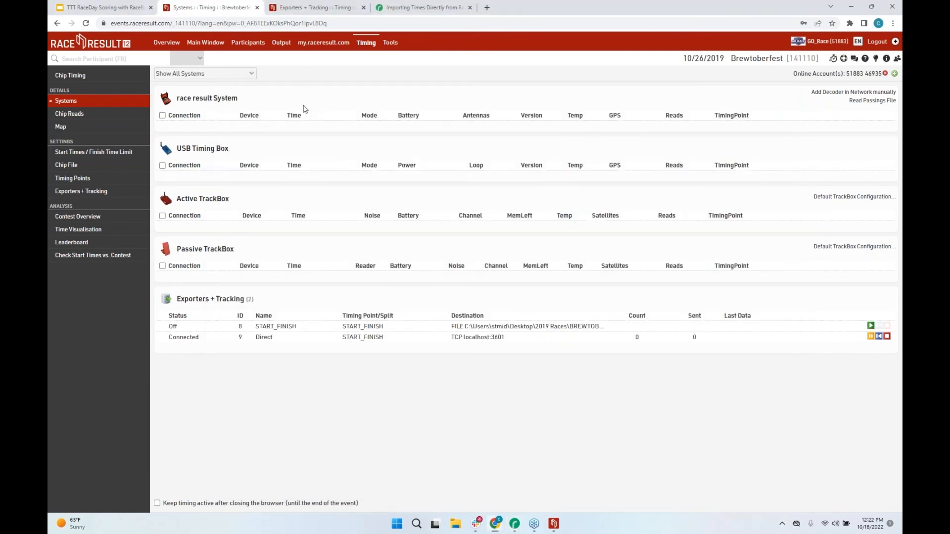
left_click(311, 8)
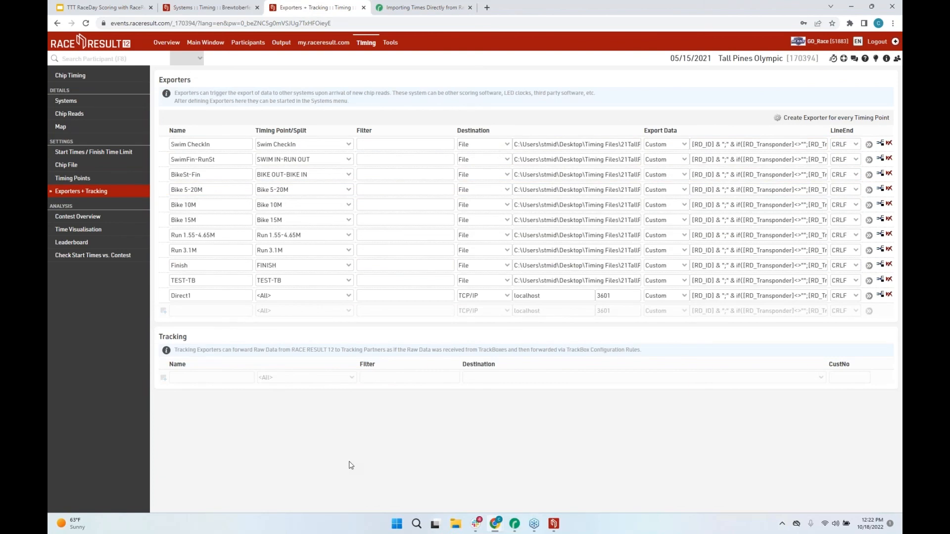
left_click(211, 46)
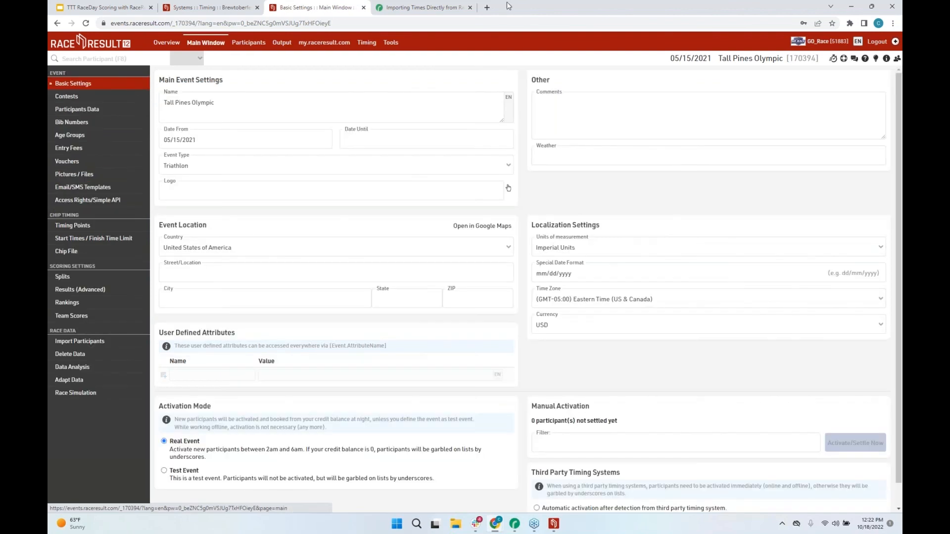
Return to the RaceResult help search results and read the introduction of the article "RaceDay Scoring with Race|Result Active System Hardware".
left_click(421, 9)
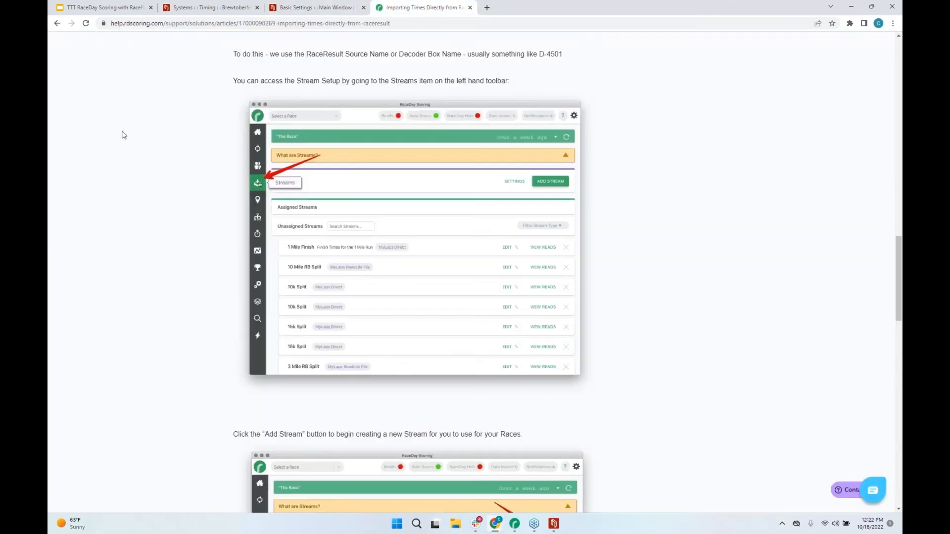
scroll(132, 193, "up", 5)
left_click(56, 26)
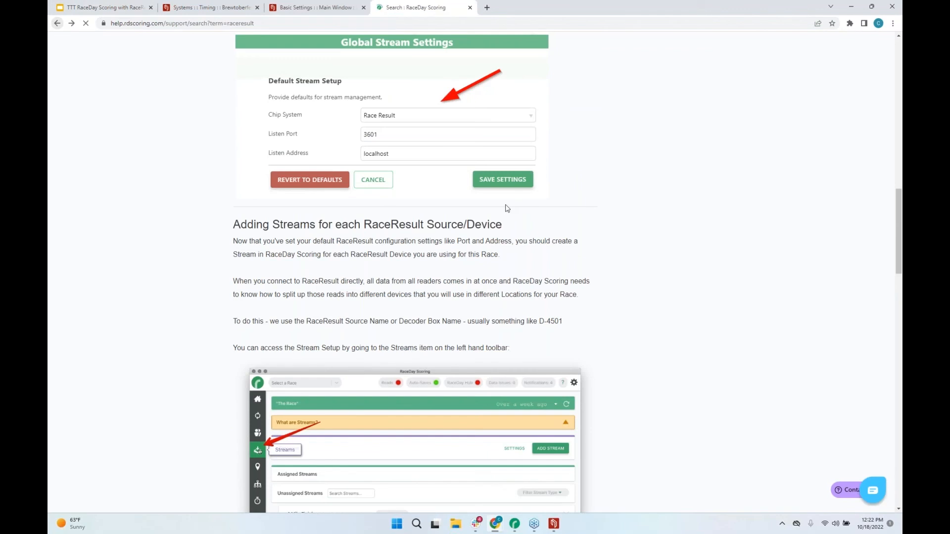
left_click(445, 178)
scroll(121, 313, "down", 1)
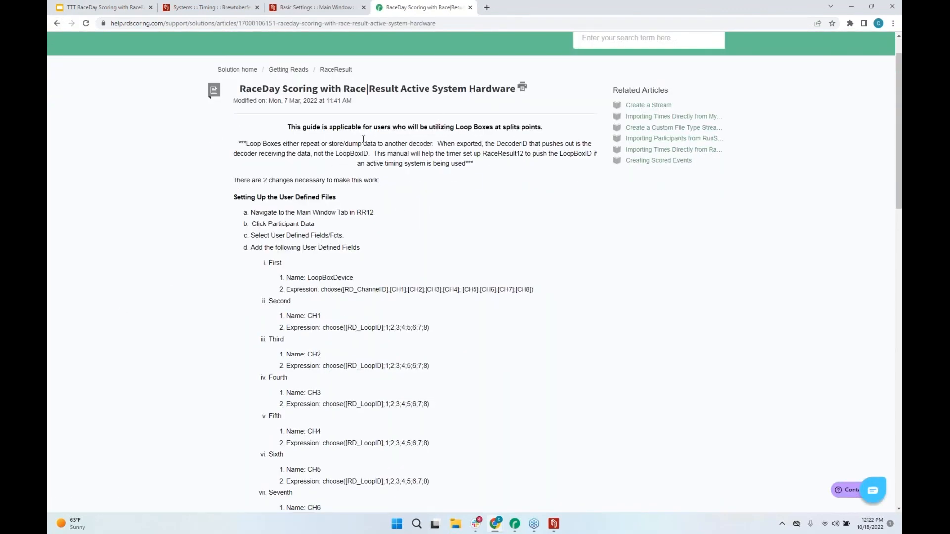
left_click_drag(296, 127, 545, 127)
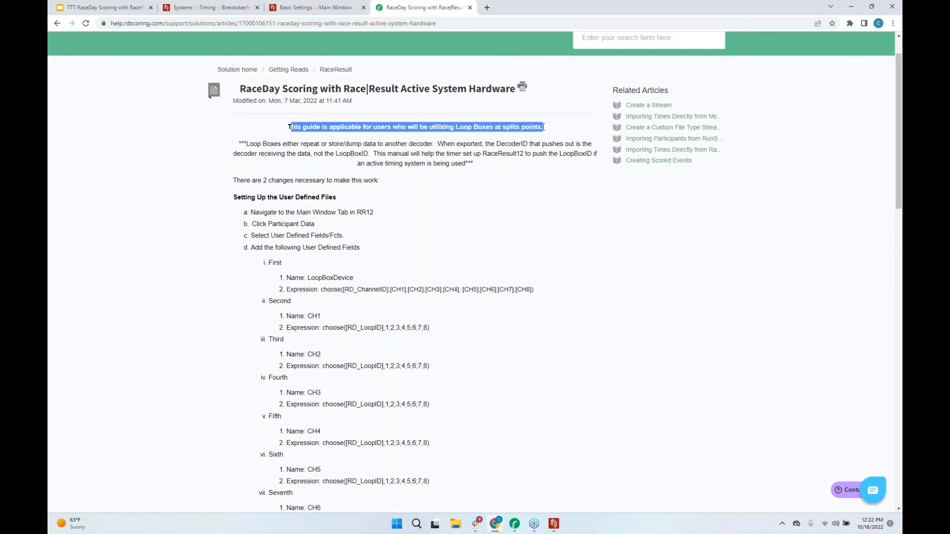
left_click(110, 194)
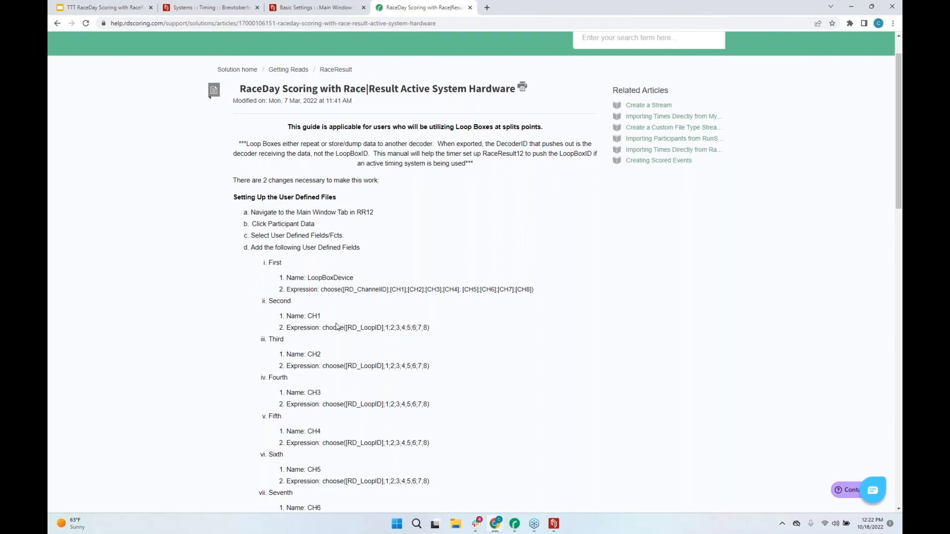
scroll(308, 326, "down", 1)
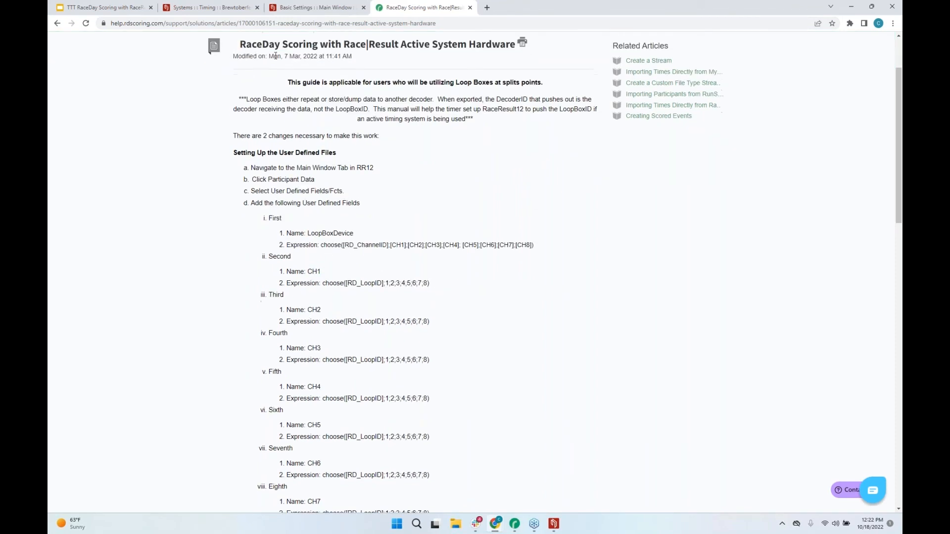
Review the timing points and automatic timing point selection rules of the Tall Pines Olympic event in RACE RESULT 12.
left_click(317, 10)
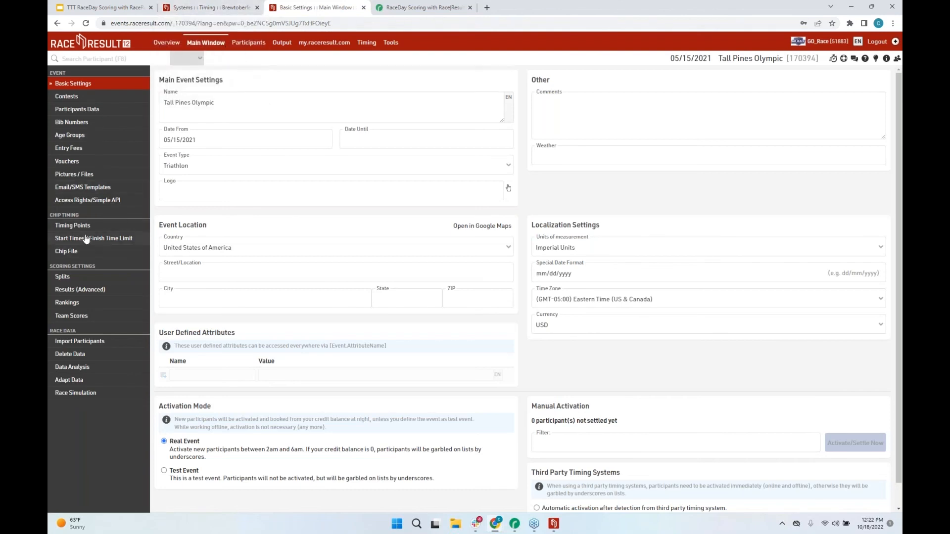
left_click(369, 44)
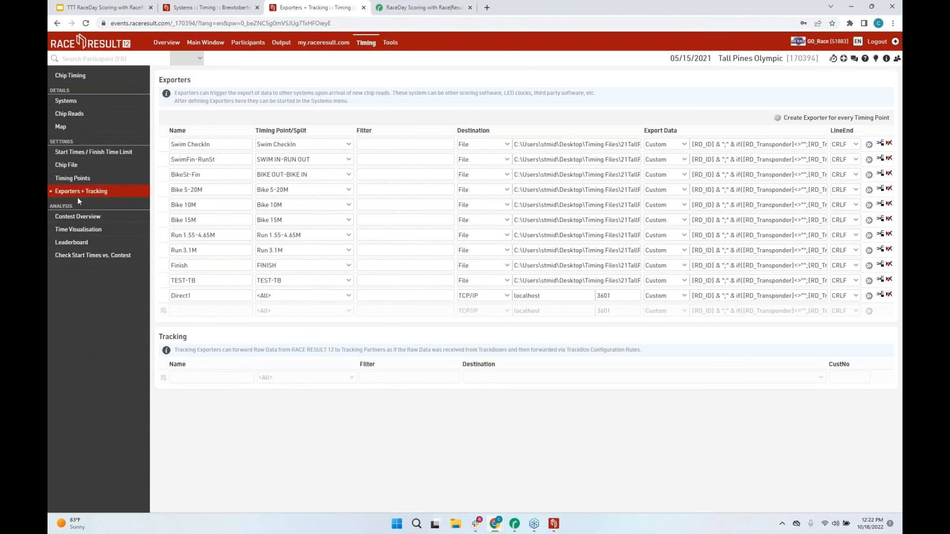
left_click(74, 178)
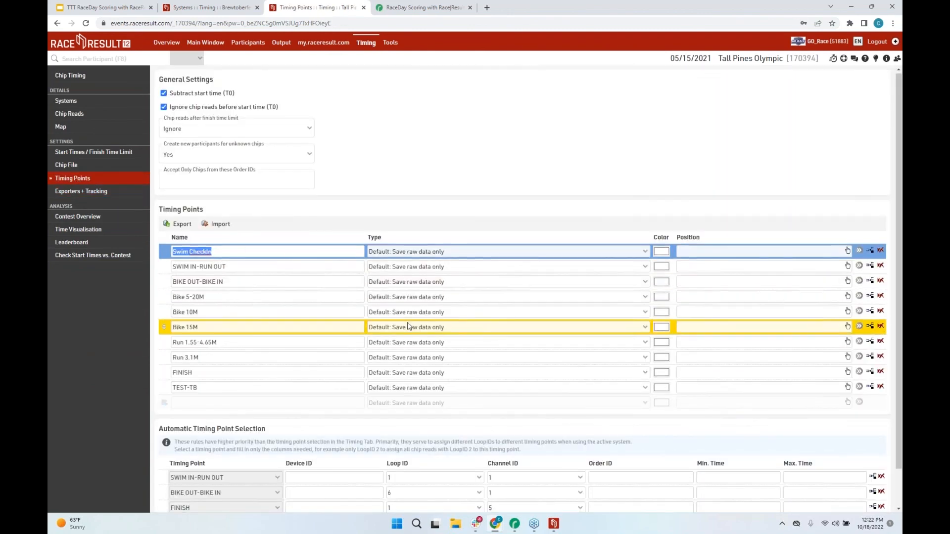
scroll(326, 326, "down", 1)
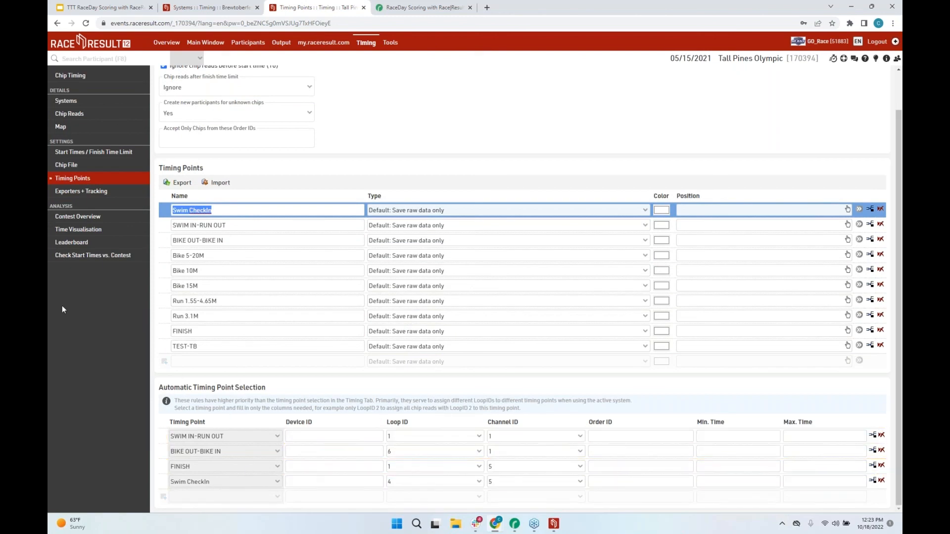
Open the event's user defined participant fields and examine the loop box device names in the CH1, CH2 and CH5 expressions.
left_click(208, 44)
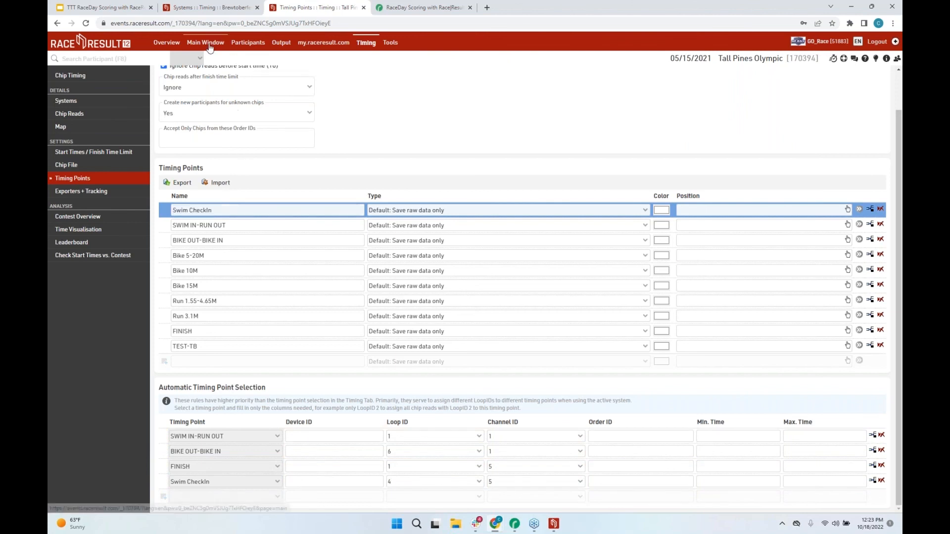
left_click(91, 111)
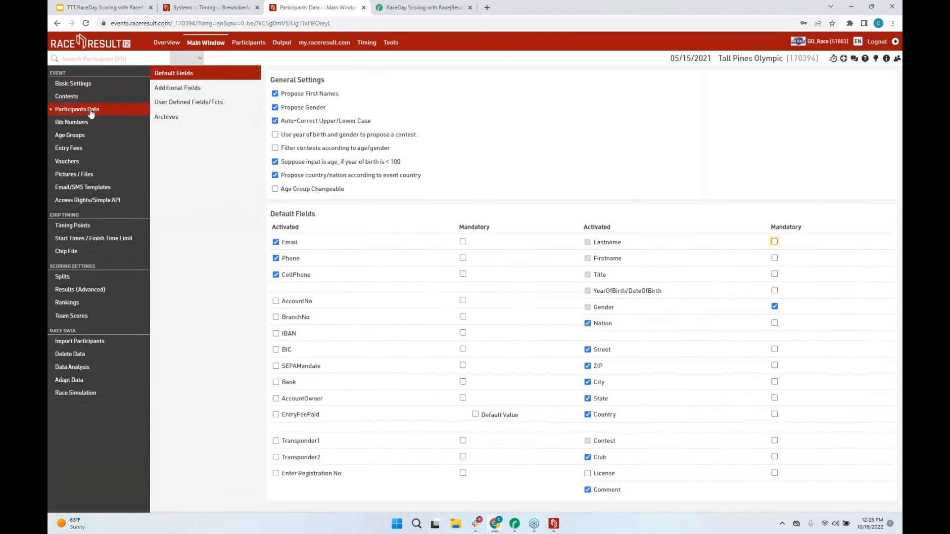
left_click(203, 104)
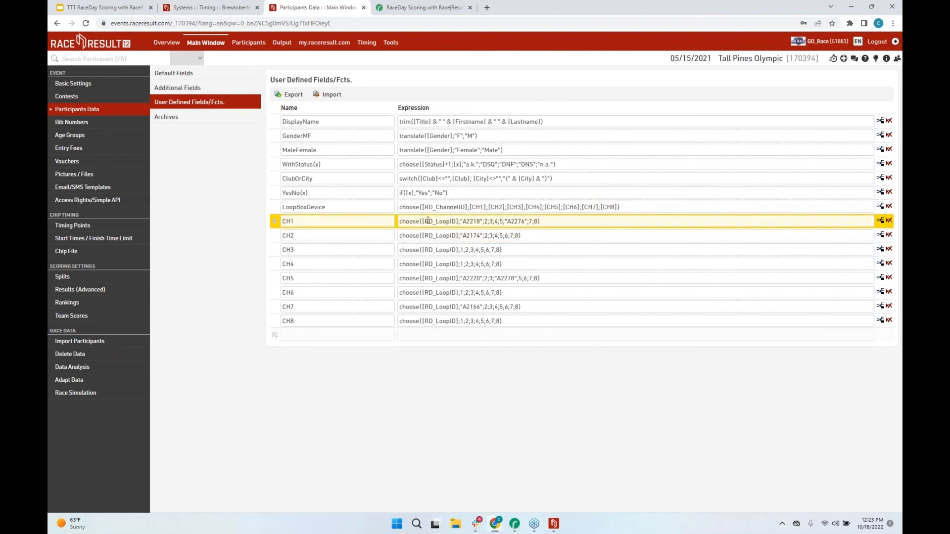
left_click_drag(464, 221, 481, 221)
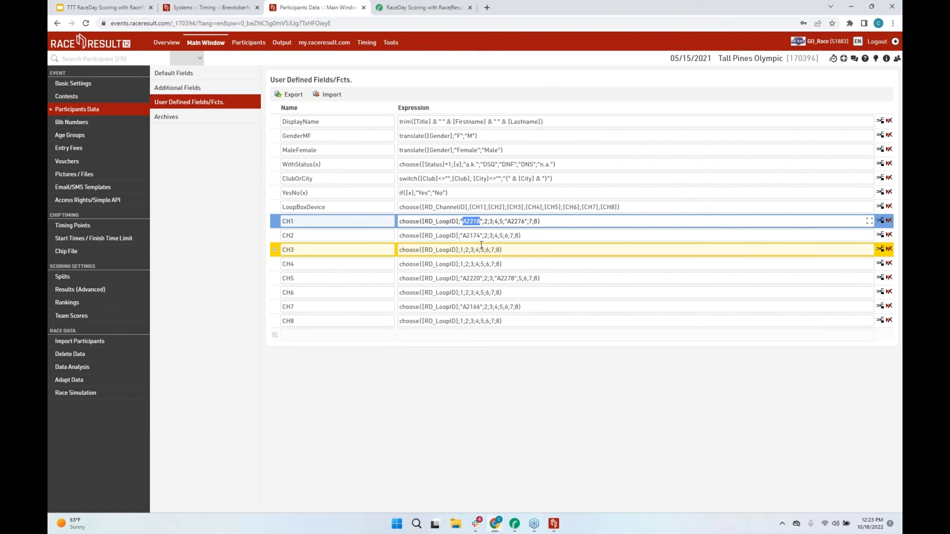
left_click_drag(463, 236, 480, 236)
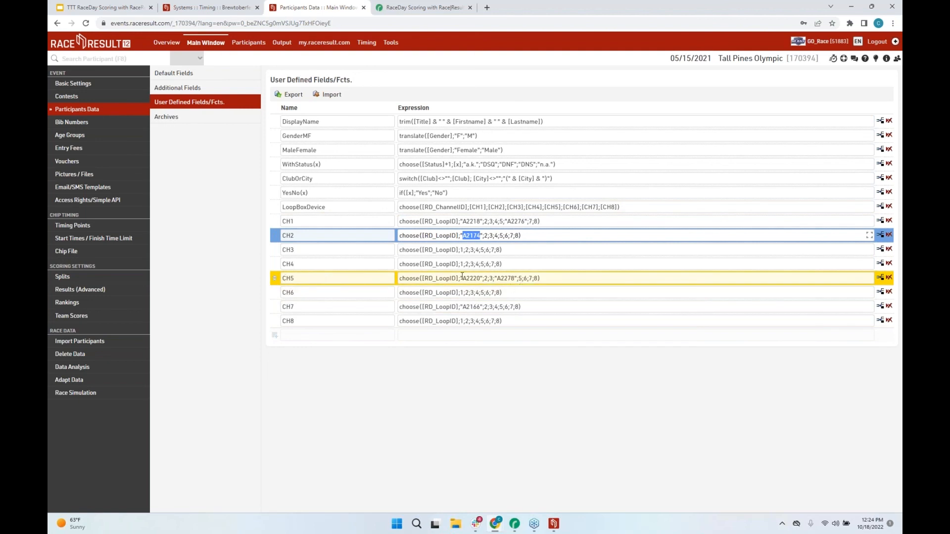
left_click_drag(464, 281, 482, 281)
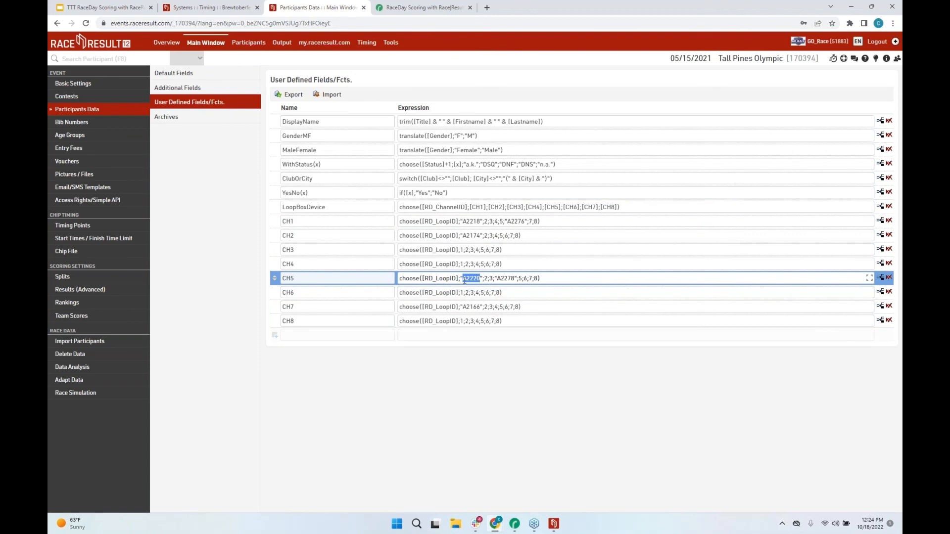
left_click_drag(497, 280, 513, 279)
Open the event's exporters and view the timing point choices for the Direct1 exporter without changing its selection.
left_click(360, 43)
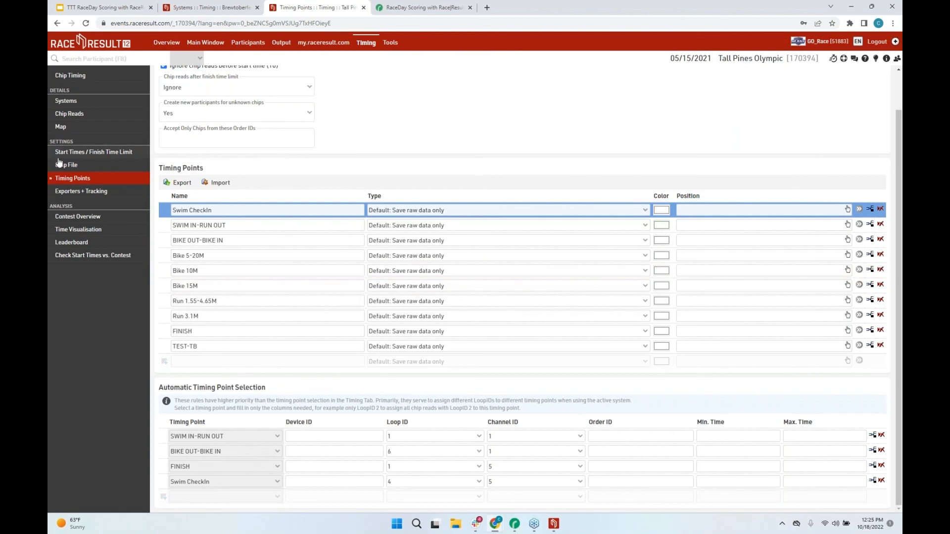
left_click(74, 191)
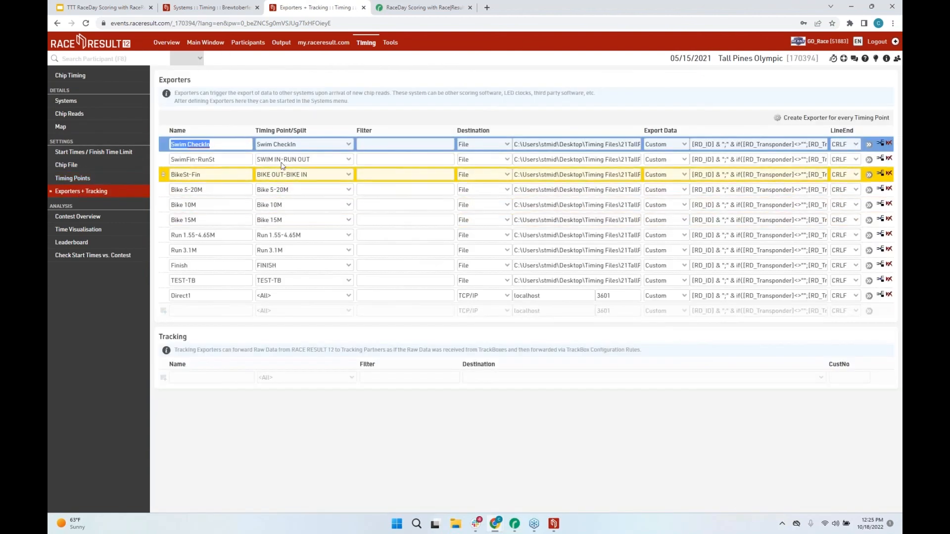
left_click(308, 296)
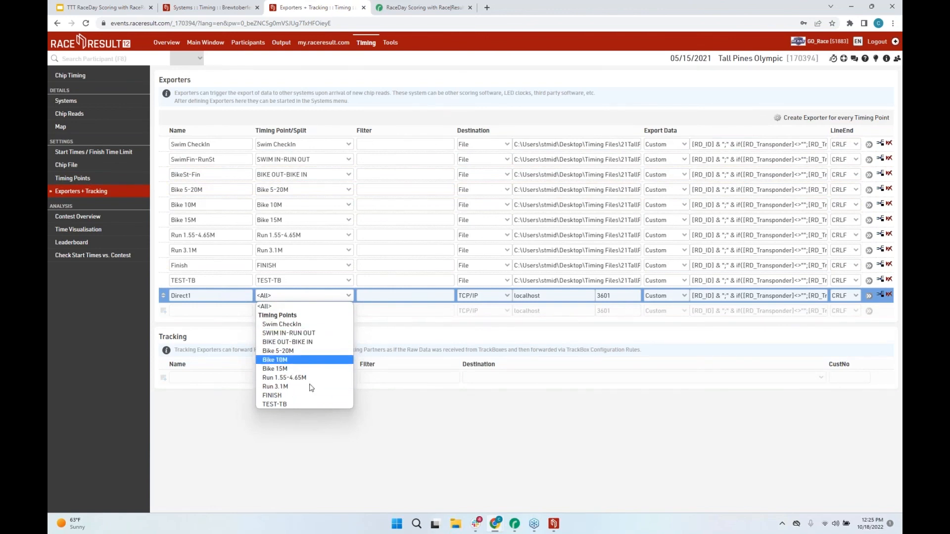
left_click(216, 422)
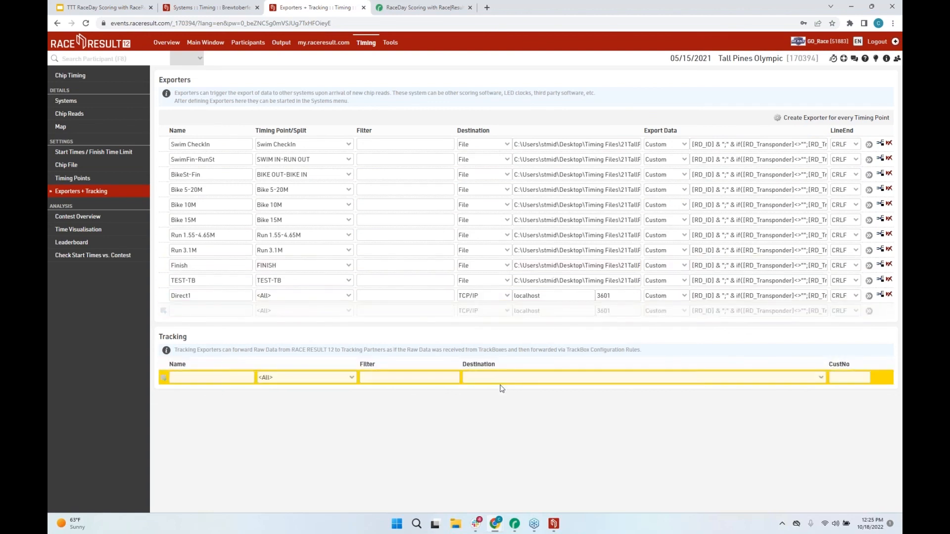
left_click(225, 8)
left_click(295, 8)
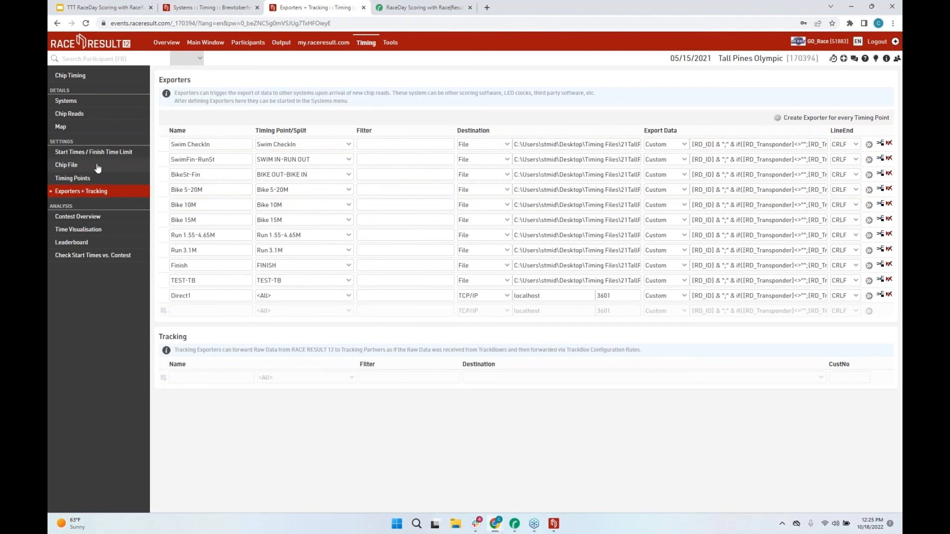
Read the Active System Hardware article's instructions on the user defined fields and the TCP/IP exporter setup.
left_click(404, 10)
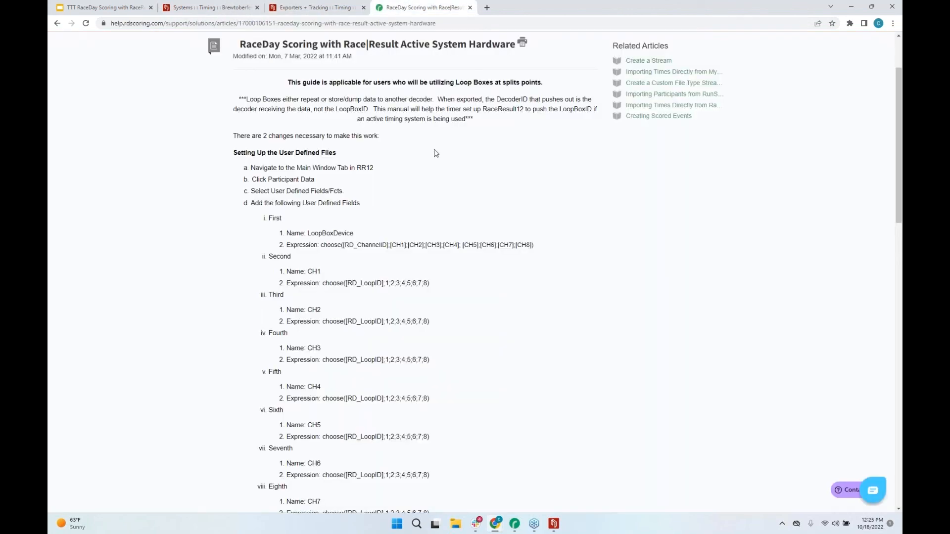
scroll(378, 284, "down", 9)
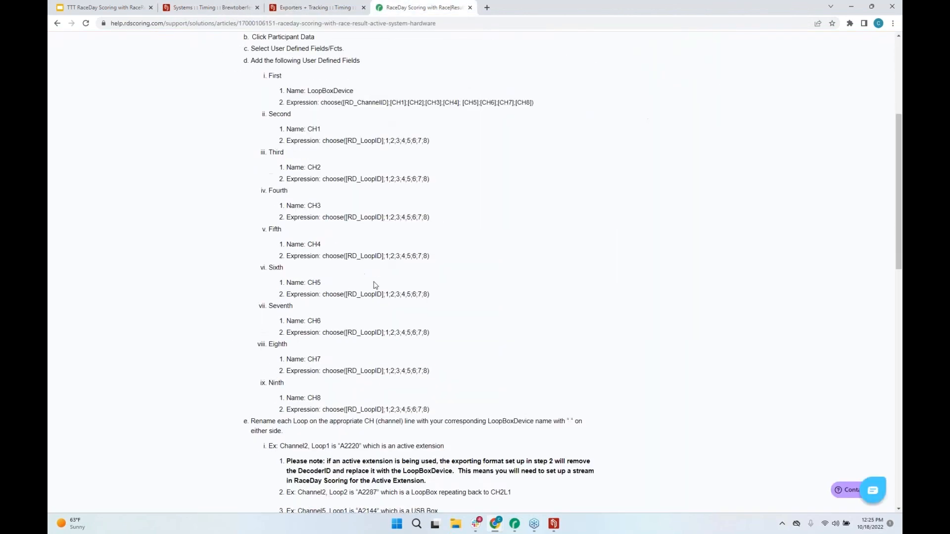
scroll(378, 277, "down", 1)
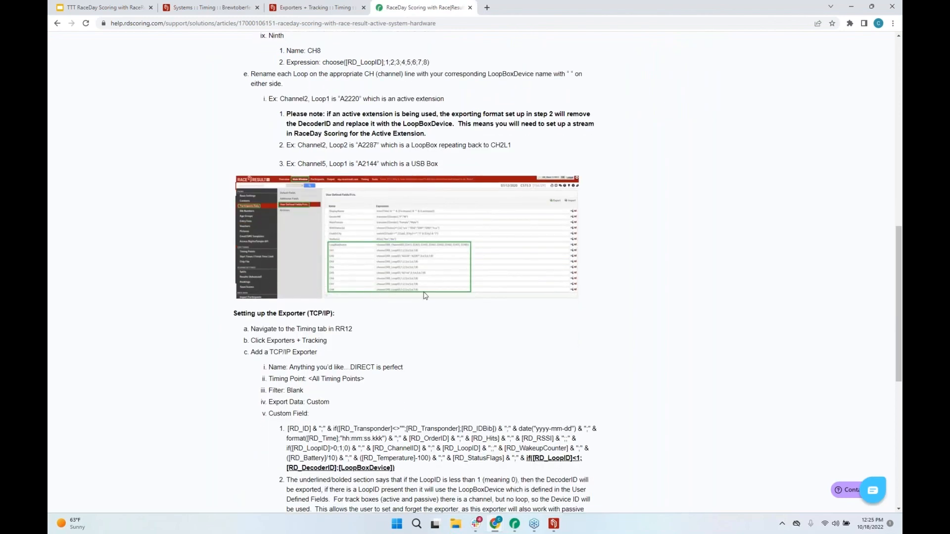
scroll(156, 360, "down", 3)
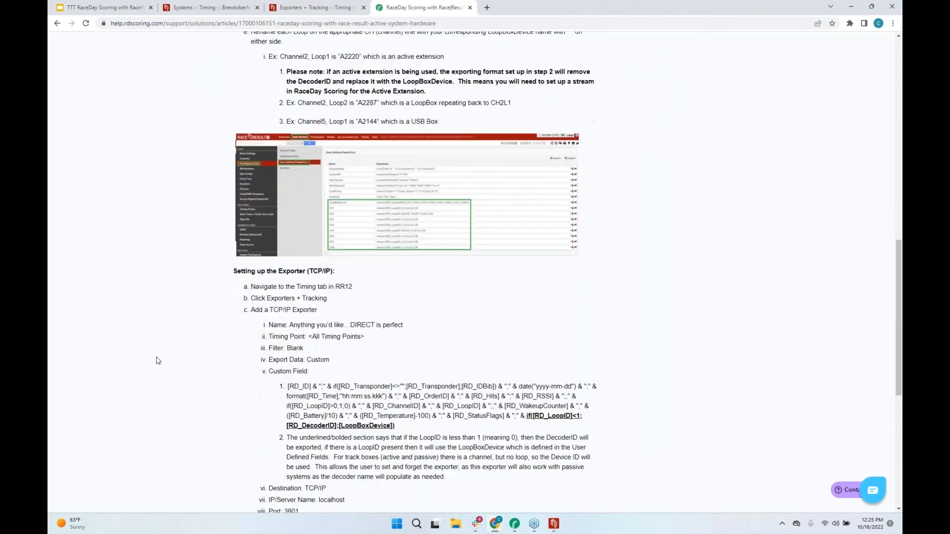
left_click_drag(234, 181, 499, 405)
left_click(134, 311)
scroll(149, 304, "down", 5)
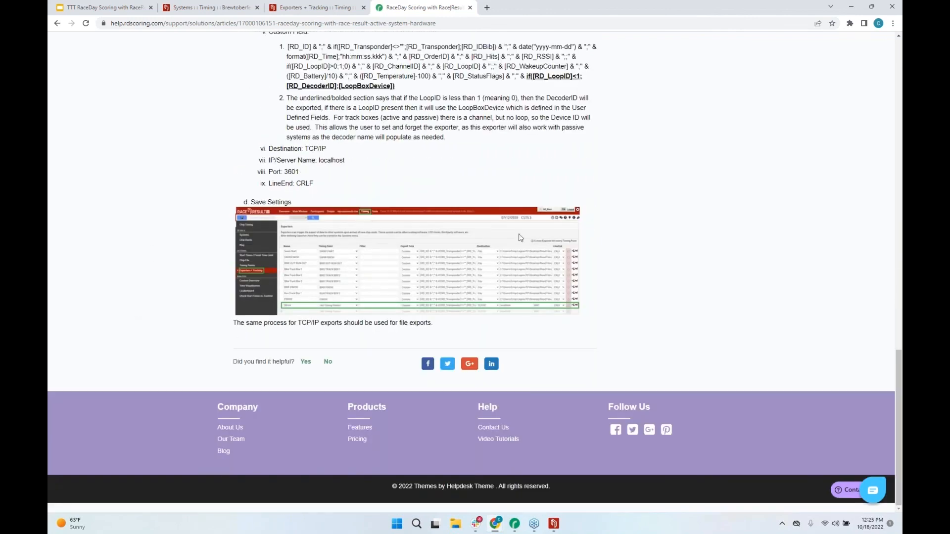
scroll(361, 221, "up", 5)
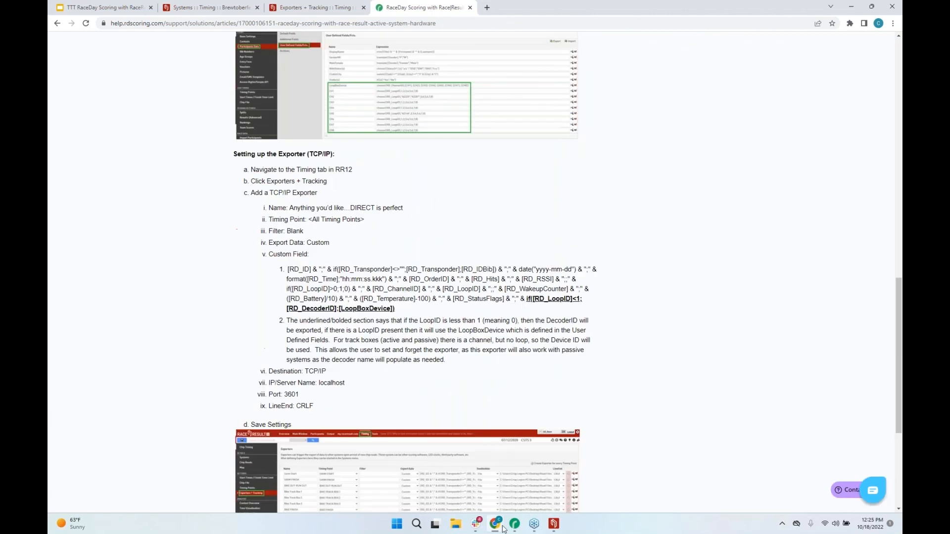
Switch to RaceDay Scoring, open its online support site through the help options, and return to the beginning of the Active System Hardware article.
left_click(515, 523)
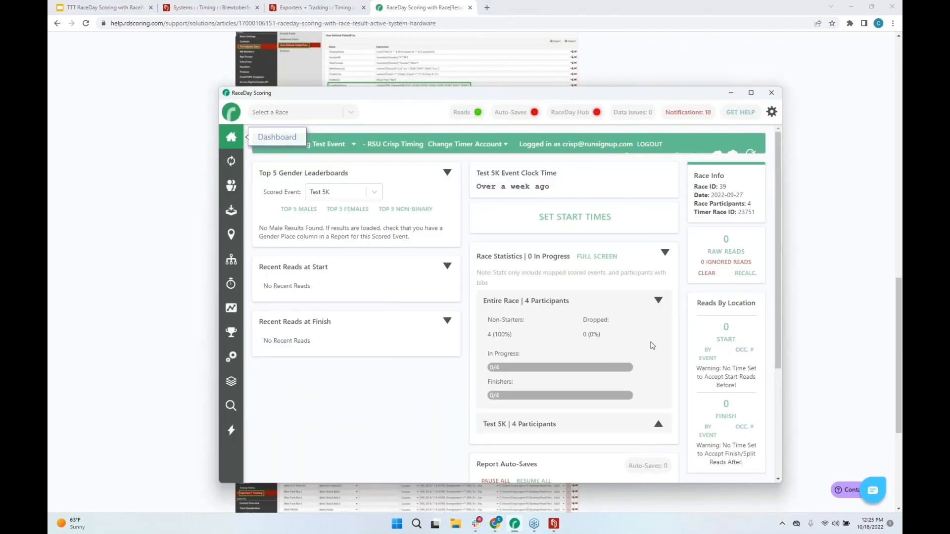
left_click(740, 112)
left_click(397, 171)
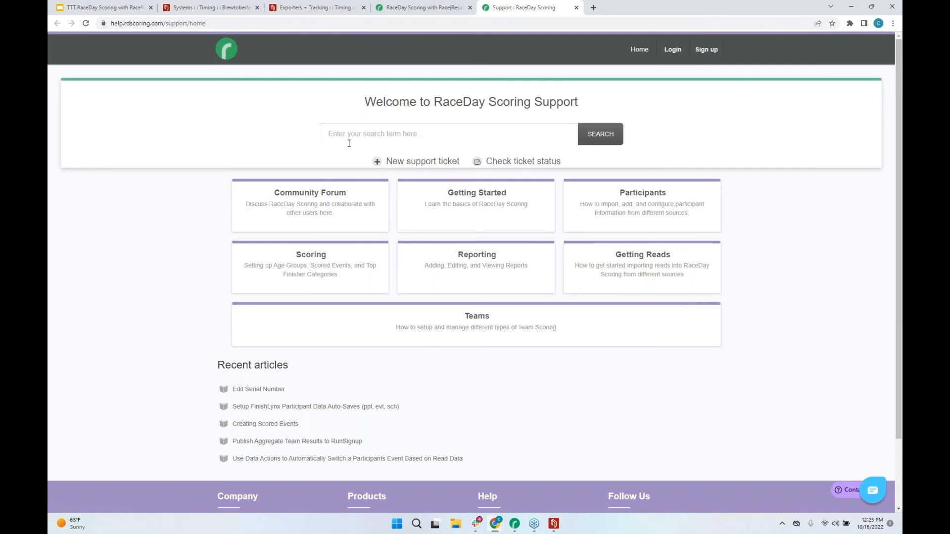
left_click(413, 9)
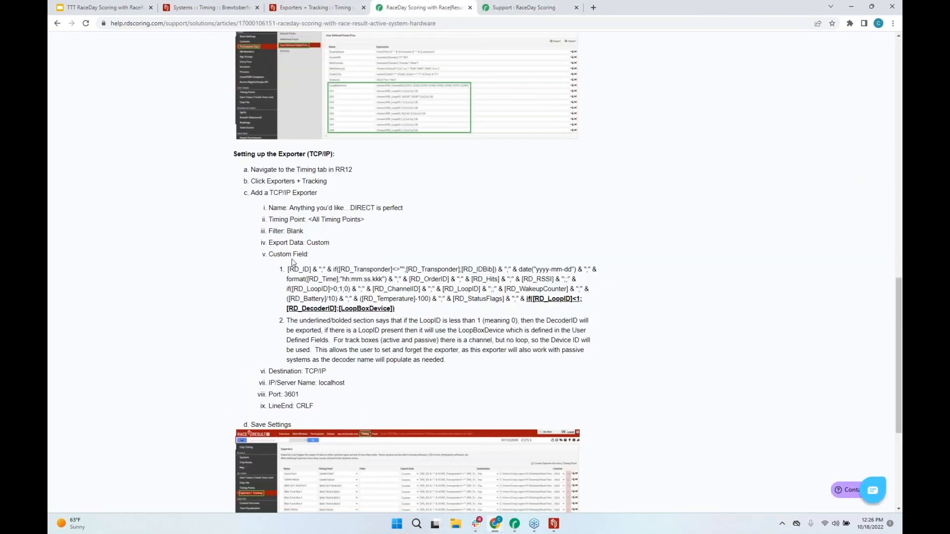
scroll(293, 263, "up", 15)
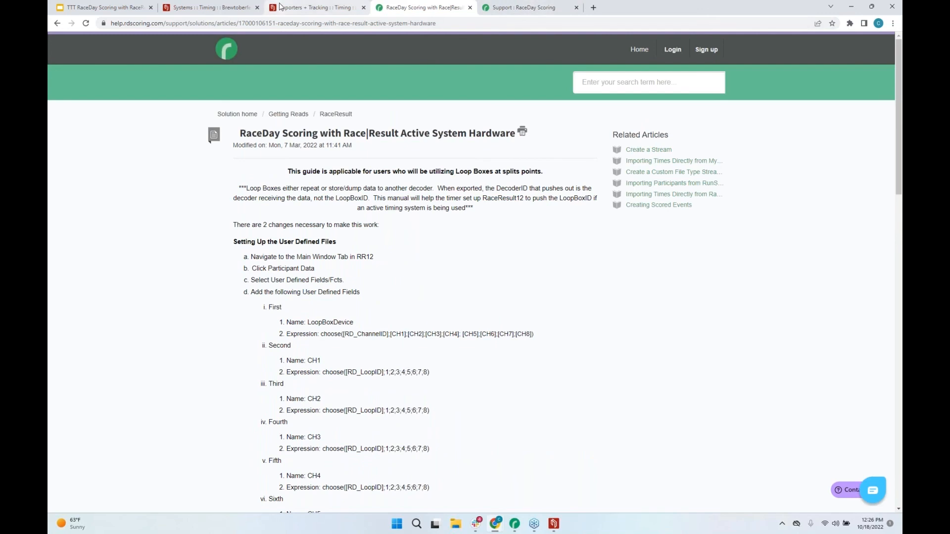
Switch to the TTT RaceDay Scoring with RaceResult presentation in Google Slides and show the "Any Questions?" slide.
left_click(303, 10)
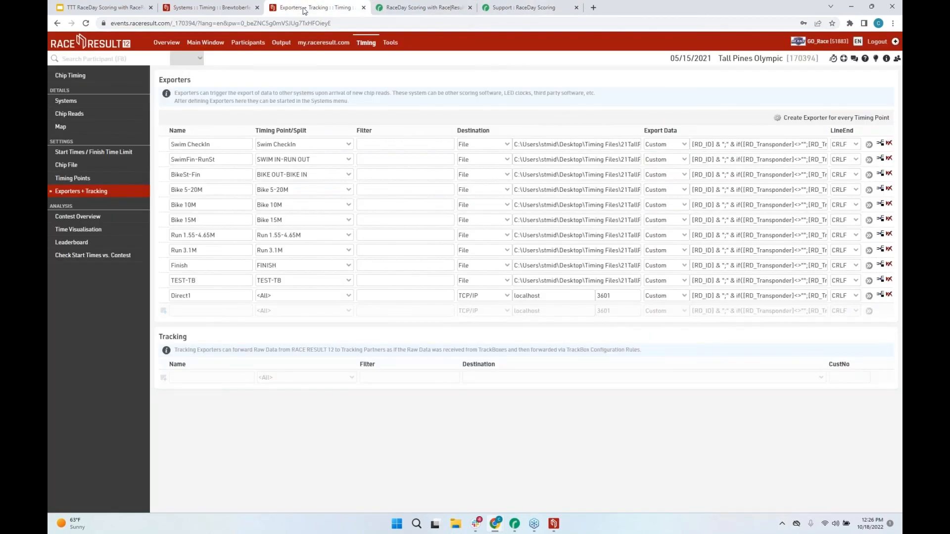
left_click(216, 7)
left_click(90, 7)
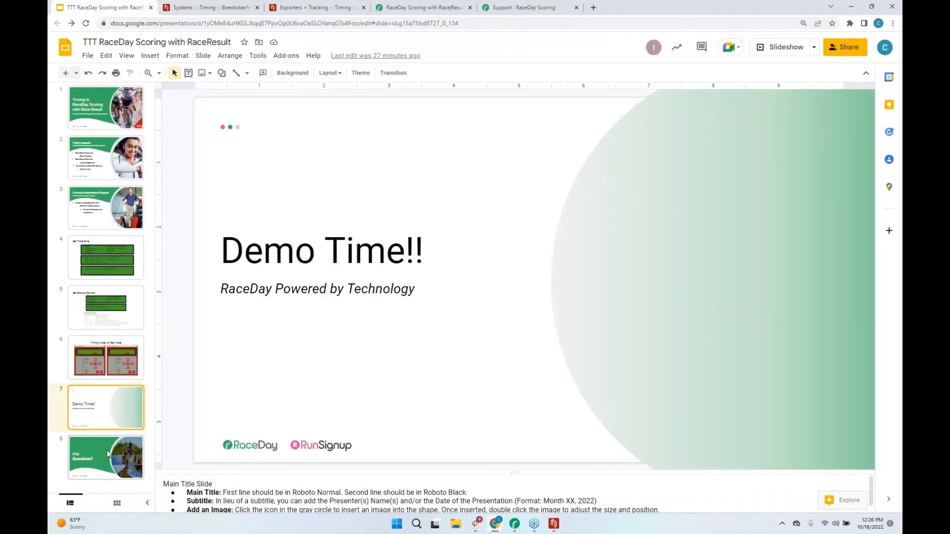
left_click(107, 450)
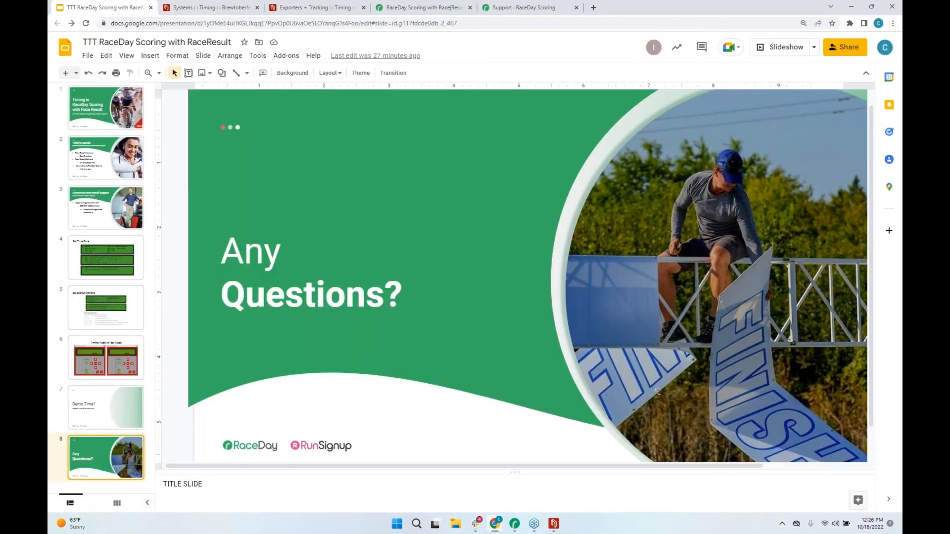